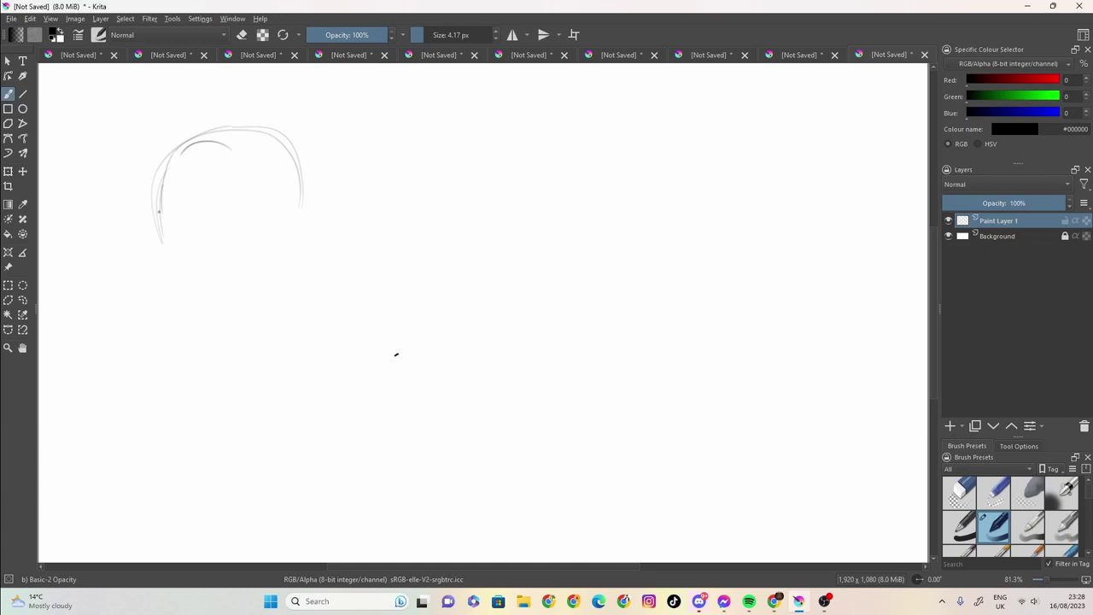
Step: Sketch the head's jaw and chin, then draw a rounded headphone cup over the ear on its right side
mouse_move(171, 258)
left_mouse_down()
mouse_move(182, 300)
mouse_move(209, 314)
mouse_move(176, 290)
mouse_move(234, 315)
mouse_move(271, 287)
mouse_move(313, 219)
mouse_move(297, 261)
mouse_move(286, 262)
mouse_move(305, 206)
mouse_move(293, 246)
left_mouse_up()
left_click_drag(166, 260, 149, 217)
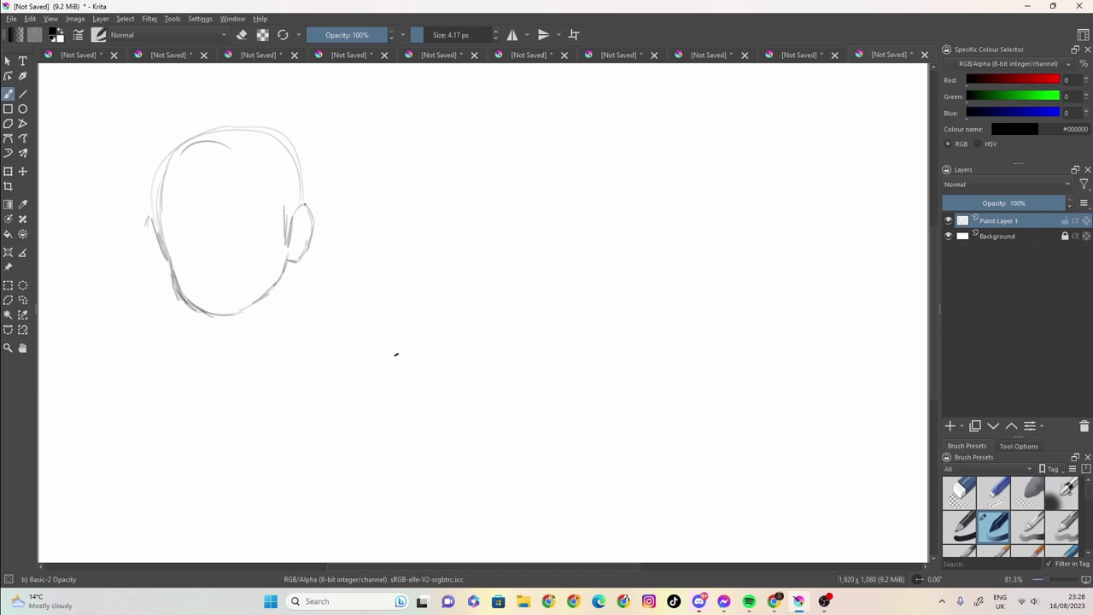
mouse_move(305, 204)
left_mouse_down()
mouse_move(316, 195)
mouse_move(290, 273)
left_mouse_up()
left_click_drag(289, 270, 299, 257)
mouse_move(304, 208)
left_mouse_down()
mouse_move(301, 265)
mouse_move(328, 243)
mouse_move(304, 269)
mouse_move(326, 245)
mouse_move(311, 198)
mouse_move(299, 205)
mouse_move(326, 201)
mouse_move(292, 220)
mouse_move(292, 273)
mouse_move(314, 265)
mouse_move(326, 236)
mouse_move(316, 264)
left_mouse_up()
mouse_move(311, 209)
left_mouse_down()
mouse_move(288, 154)
mouse_move(308, 189)
mouse_move(291, 131)
mouse_move(290, 150)
mouse_move(244, 133)
left_mouse_up()
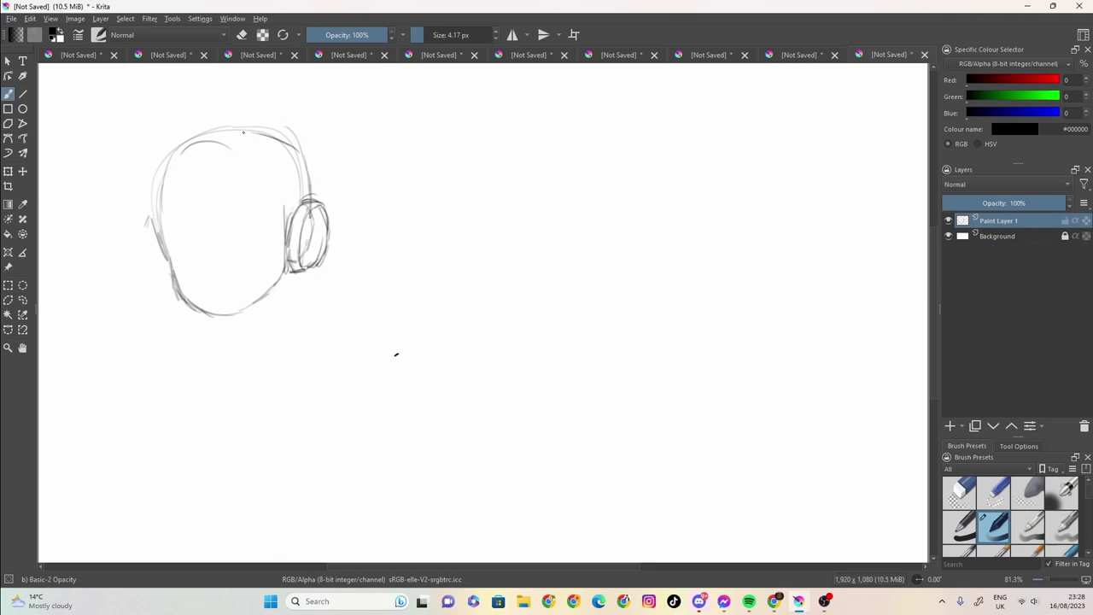
Step: Sketch the headphone band arching over the head and the second cup on the left side of the face
mouse_move(309, 187)
left_mouse_down()
mouse_move(281, 137)
mouse_move(251, 128)
mouse_move(195, 134)
mouse_move(172, 154)
left_mouse_up()
mouse_move(158, 209)
left_mouse_down()
mouse_move(142, 216)
mouse_move(153, 266)
left_mouse_up()
mouse_move(140, 229)
left_mouse_down()
mouse_move(157, 270)
mouse_move(145, 265)
mouse_move(150, 252)
left_mouse_up()
left_click_drag(158, 266, 175, 274)
mouse_move(141, 213)
left_mouse_down()
mouse_move(150, 154)
mouse_move(171, 134)
mouse_move(227, 117)
left_mouse_up()
mouse_move(319, 205)
left_mouse_down()
mouse_move(303, 135)
mouse_move(257, 113)
mouse_move(271, 118)
mouse_move(168, 145)
left_mouse_up()
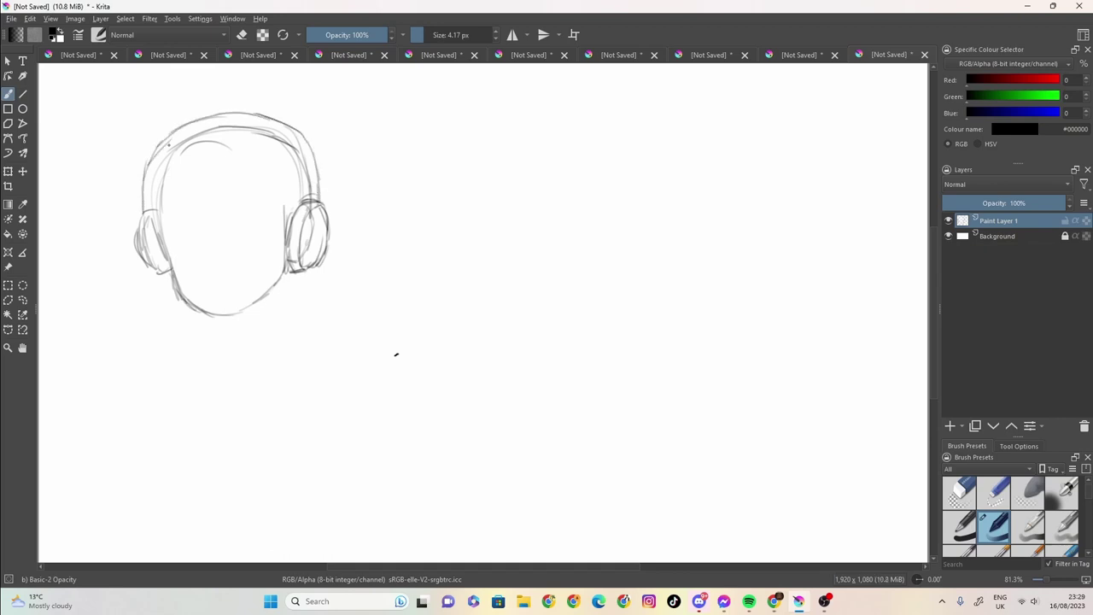
Step: Reinforce the inner and outer contours of the headphone band with darker repeated strokes
mouse_move(144, 205)
left_mouse_down()
mouse_move(142, 219)
mouse_move(166, 146)
left_mouse_up()
mouse_move(148, 208)
left_mouse_down()
mouse_move(175, 142)
mouse_move(245, 128)
mouse_move(181, 131)
mouse_move(155, 155)
left_mouse_up()
left_click_drag(160, 143, 145, 174)
mouse_move(175, 125)
left_mouse_down()
mouse_move(149, 164)
mouse_move(202, 115)
left_mouse_up()
left_click_drag(205, 116, 239, 109)
mouse_move(306, 202)
left_mouse_down()
mouse_move(288, 148)
mouse_move(241, 132)
mouse_move(185, 137)
left_mouse_up()
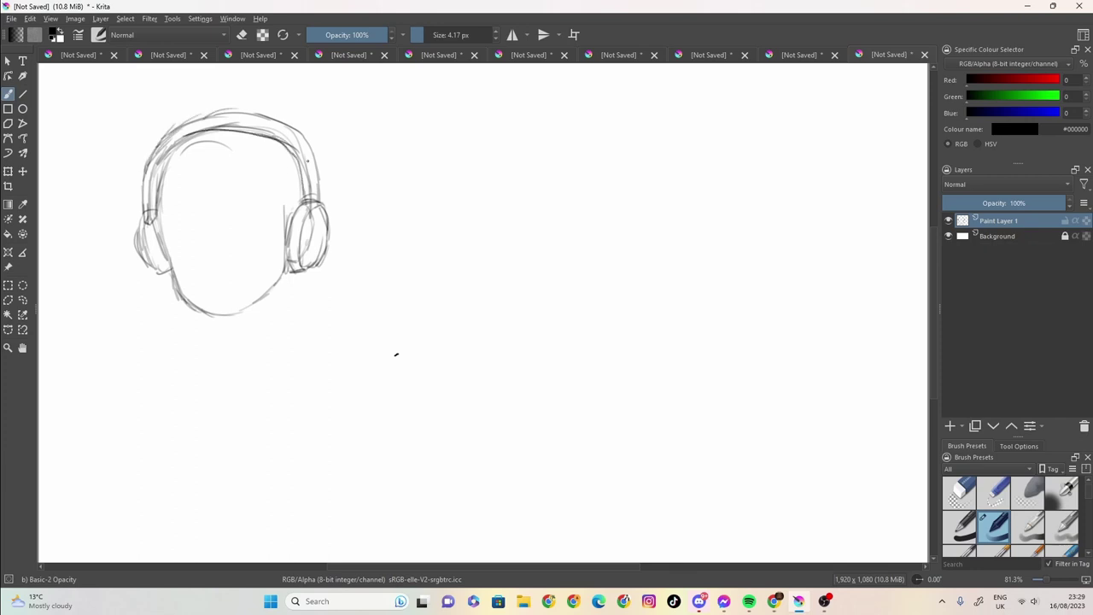
mouse_move(307, 171)
left_mouse_down()
mouse_move(282, 139)
mouse_move(193, 127)
mouse_move(155, 175)
mouse_move(165, 152)
mouse_move(155, 212)
left_mouse_up()
mouse_move(169, 145)
left_mouse_down()
mouse_move(151, 179)
mouse_move(193, 127)
mouse_move(154, 157)
left_mouse_up()
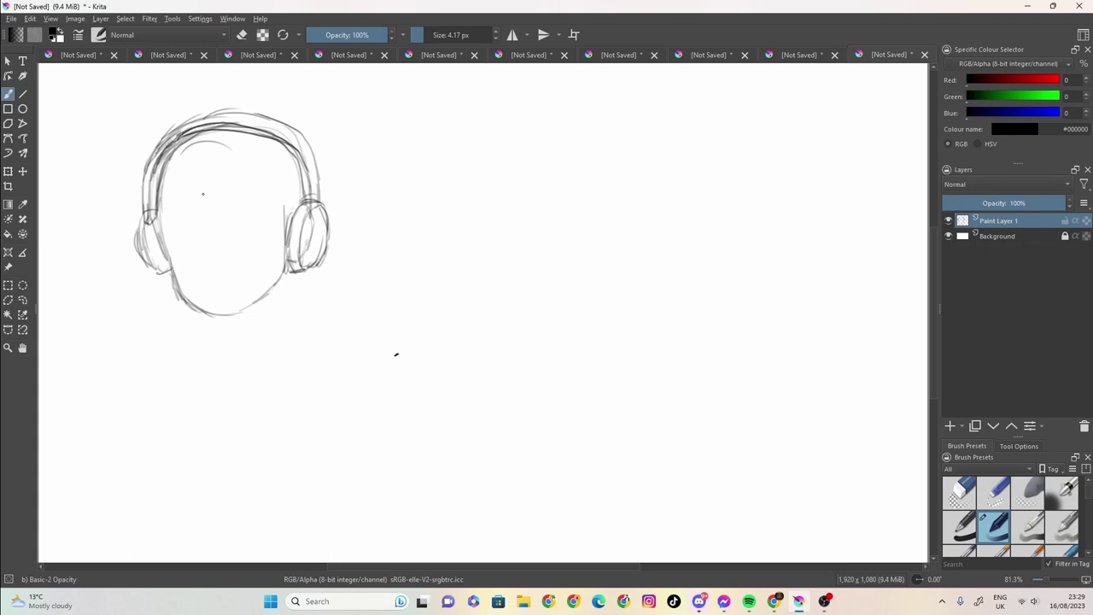
Step: Sketch a jagged hairline, two frowning eyebrows and the left eye inside the face
mouse_move(216, 170)
left_mouse_down()
mouse_move(259, 188)
mouse_move(270, 215)
mouse_move(275, 205)
mouse_move(284, 256)
left_mouse_up()
left_click_drag(283, 210, 287, 249)
mouse_move(215, 161)
left_mouse_down()
mouse_move(203, 181)
mouse_move(173, 186)
mouse_move(166, 242)
mouse_move(194, 226)
mouse_move(203, 237)
mouse_move(169, 236)
mouse_move(202, 238)
mouse_move(189, 227)
left_mouse_up()
mouse_move(181, 226)
left_mouse_down()
mouse_move(264, 226)
mouse_move(221, 236)
mouse_move(234, 230)
mouse_move(214, 213)
mouse_move(196, 249)
mouse_move(181, 246)
mouse_move(183, 262)
left_mouse_up()
left_click_drag(180, 261, 185, 265)
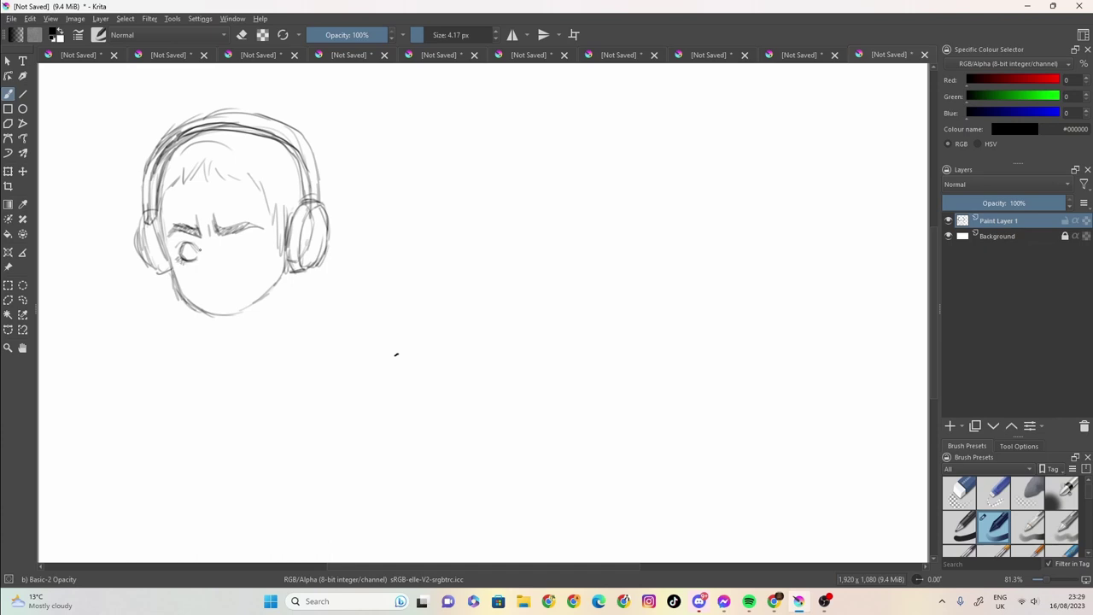
Step: Draw the right eye below its eyebrow and shade the irises of both eyes
mouse_move(238, 240)
left_mouse_down()
mouse_move(252, 237)
mouse_move(227, 249)
mouse_move(243, 238)
left_mouse_up()
left_click_drag(231, 242, 254, 243)
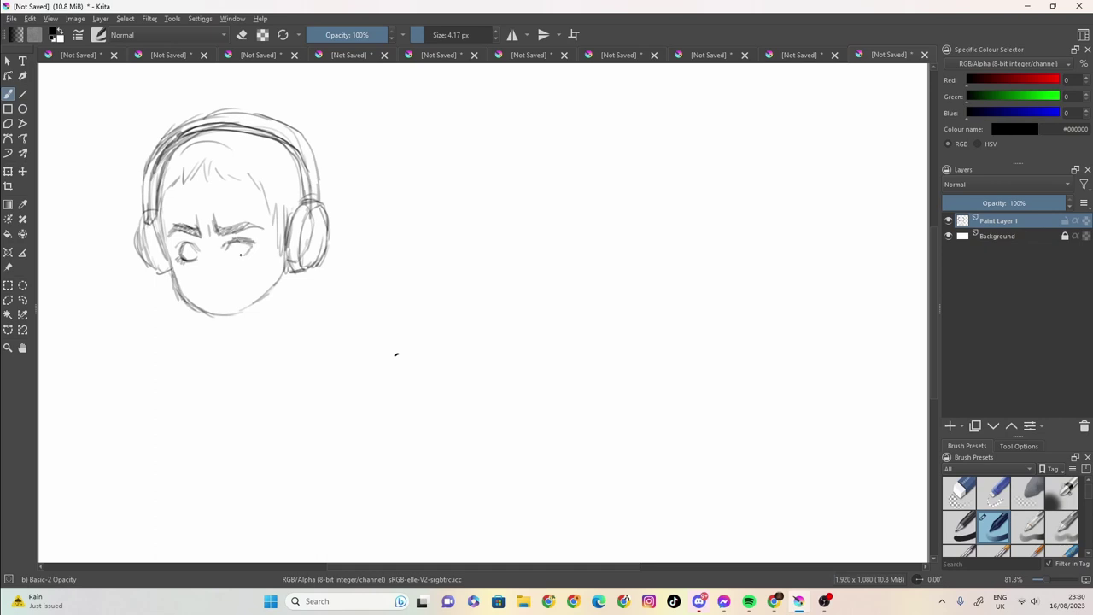
left_click_drag(230, 254, 251, 252)
mouse_move(182, 243)
left_mouse_down()
mouse_move(204, 248)
mouse_move(187, 248)
mouse_move(192, 256)
mouse_move(243, 256)
mouse_move(243, 244)
left_mouse_up()
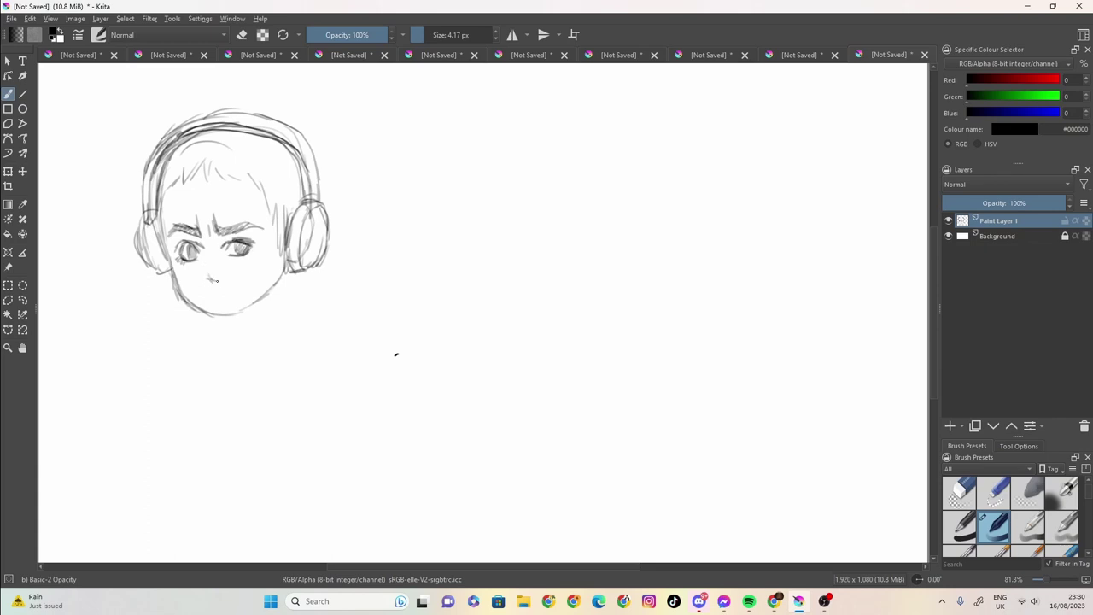
Step: Draw a small shaded nose and a lopsided smirk on the lower face
mouse_move(229, 276)
left_mouse_down()
mouse_move(208, 279)
mouse_move(228, 276)
left_mouse_up()
key("ctrl+z")
left_click_drag(209, 298, 256, 288)
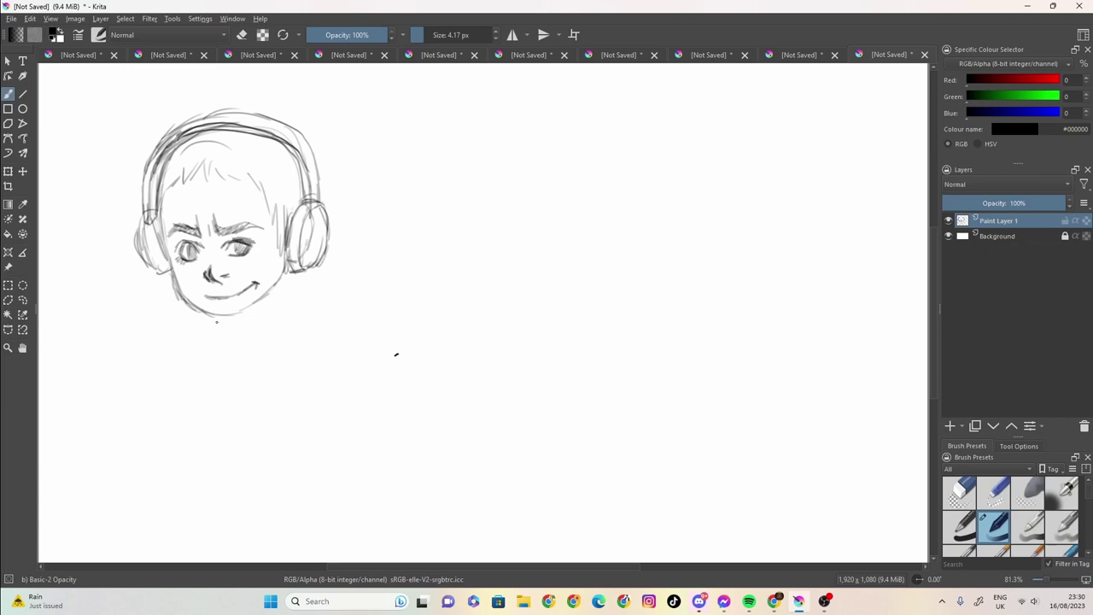
Step: Add a hatched shadow below the jaw for the neck and darken the face contour
left_click_drag(224, 318, 246, 355)
mouse_move(272, 289)
left_mouse_down()
mouse_move(241, 341)
mouse_move(221, 319)
mouse_move(259, 298)
left_mouse_up()
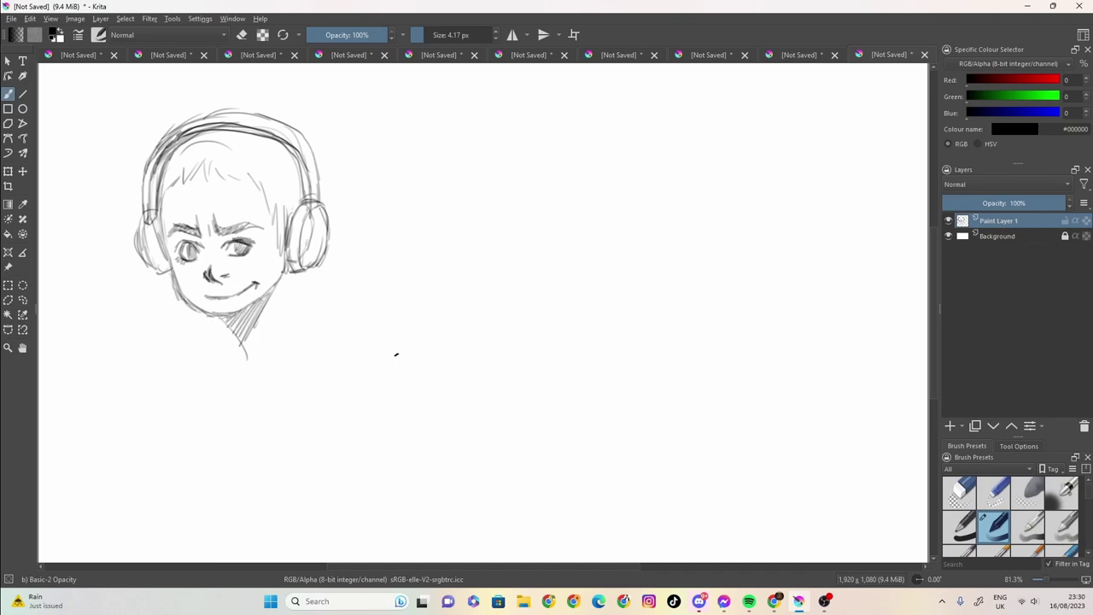
mouse_move(286, 254)
left_mouse_down()
mouse_move(273, 291)
mouse_move(203, 314)
mouse_move(172, 281)
mouse_move(155, 221)
mouse_move(162, 201)
left_mouse_up()
left_click_drag(167, 215, 162, 186)
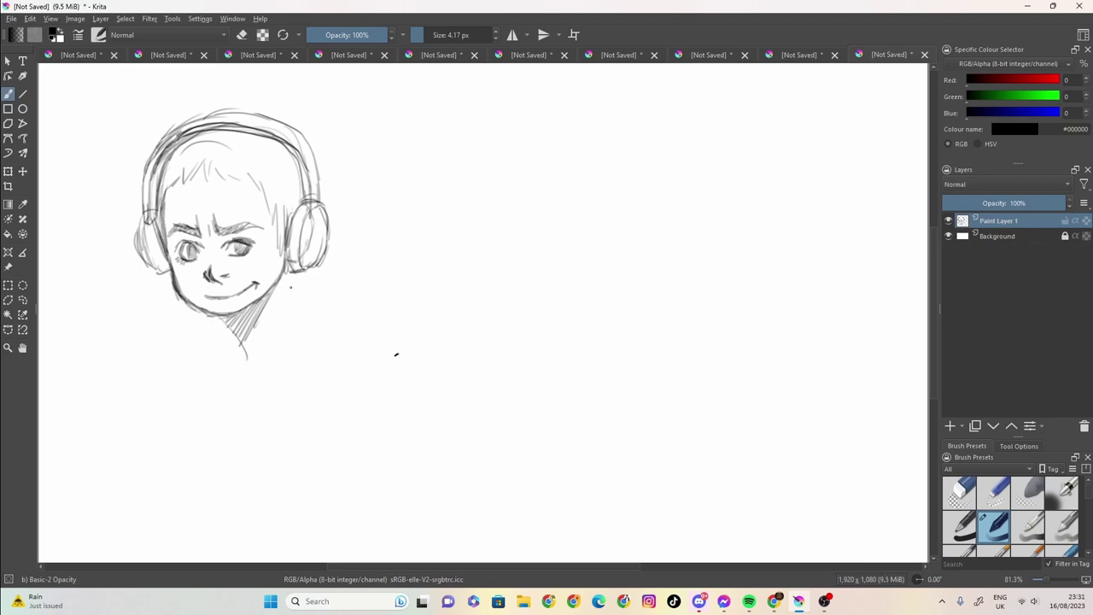
Step: Sketch the sides of the neck sloping into the shoulders, with a curved neckline joining them
mouse_move(233, 316)
left_mouse_down()
mouse_move(210, 350)
mouse_move(219, 374)
mouse_move(231, 372)
left_mouse_up()
mouse_move(290, 273)
left_mouse_down()
mouse_move(285, 321)
mouse_move(310, 343)
mouse_move(285, 368)
mouse_move(215, 377)
left_mouse_up()
left_click_drag(235, 335, 251, 362)
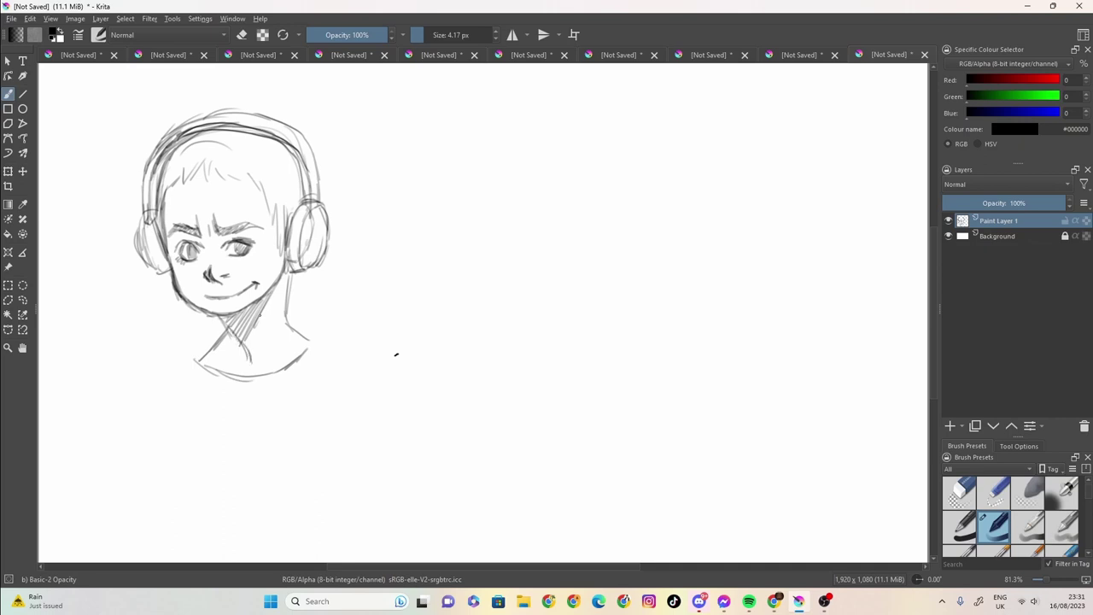
mouse_move(270, 296)
left_mouse_down()
mouse_move(244, 343)
mouse_move(234, 336)
left_mouse_up()
Step: Draw jagged hair tufts below both headphone cups and add strands to the fringe
left_click_drag(242, 176, 251, 192)
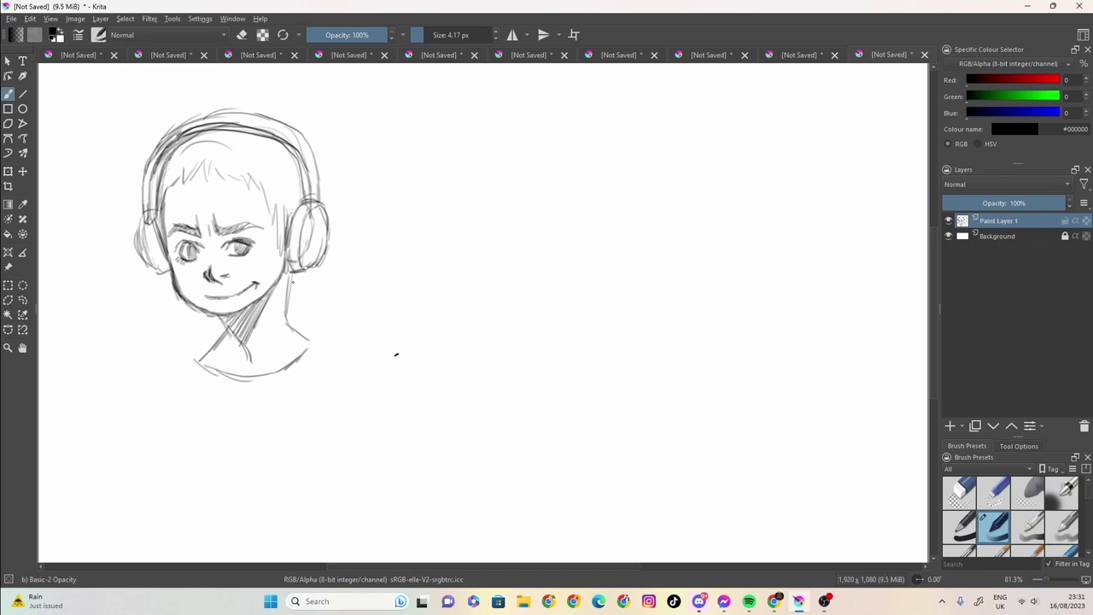
left_click_drag(287, 299, 313, 269)
mouse_move(169, 273)
left_mouse_down()
mouse_move(176, 314)
mouse_move(224, 325)
left_mouse_up()
mouse_move(295, 292)
left_mouse_down()
mouse_move(283, 313)
mouse_move(309, 301)
mouse_move(319, 265)
left_mouse_up()
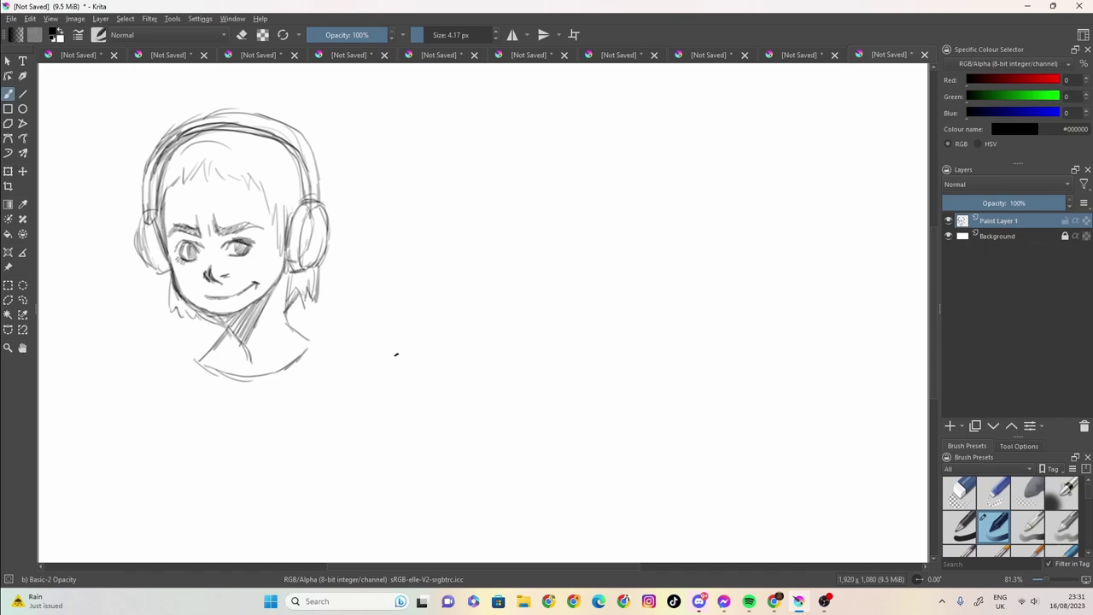
mouse_move(166, 275)
left_mouse_down()
mouse_move(171, 317)
mouse_move(229, 328)
left_mouse_up()
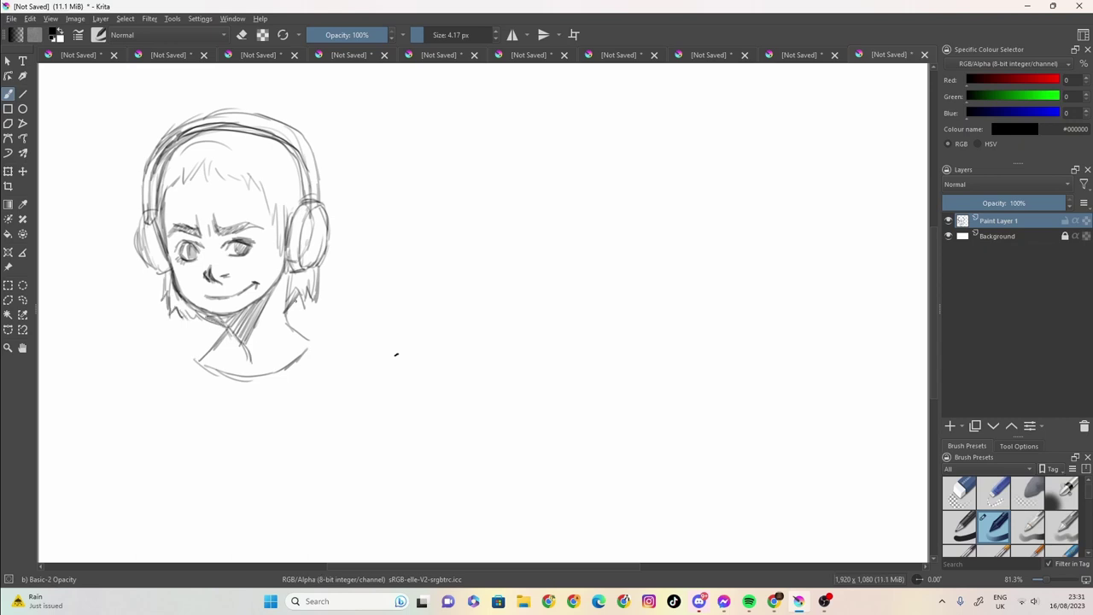
mouse_move(285, 272)
left_mouse_down()
mouse_move(277, 297)
mouse_move(287, 310)
left_mouse_up()
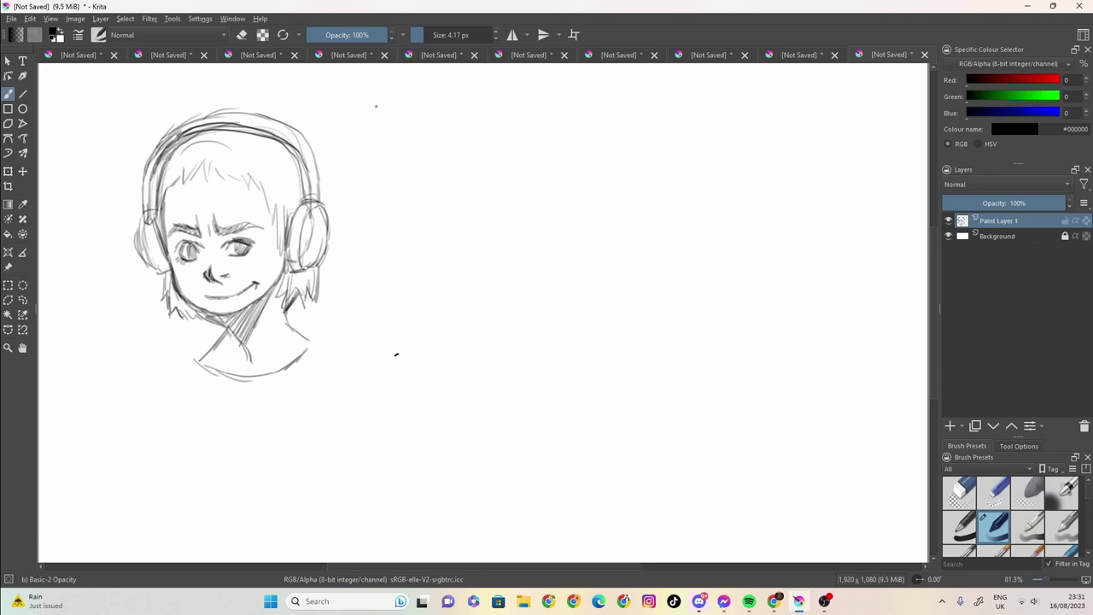
Step: Sketch a tall rectangular guide frame beside the first head and divide it into six vertical columns
mouse_move(501, 83)
left_mouse_down()
mouse_move(360, 88)
mouse_move(385, 82)
left_mouse_up()
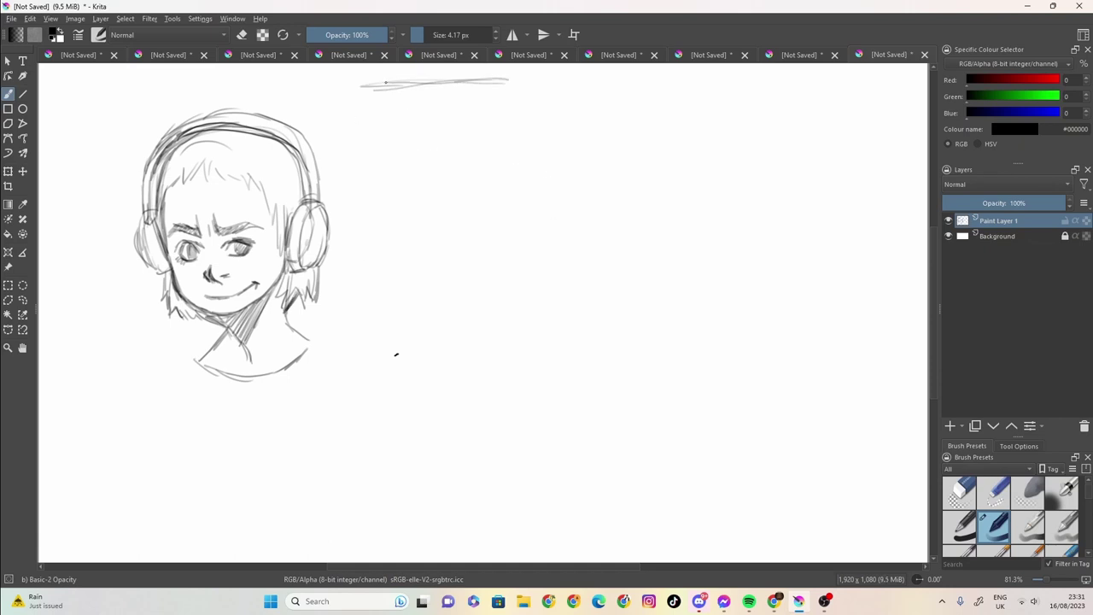
mouse_move(508, 80)
left_mouse_down()
mouse_move(360, 81)
mouse_move(350, 304)
left_mouse_up()
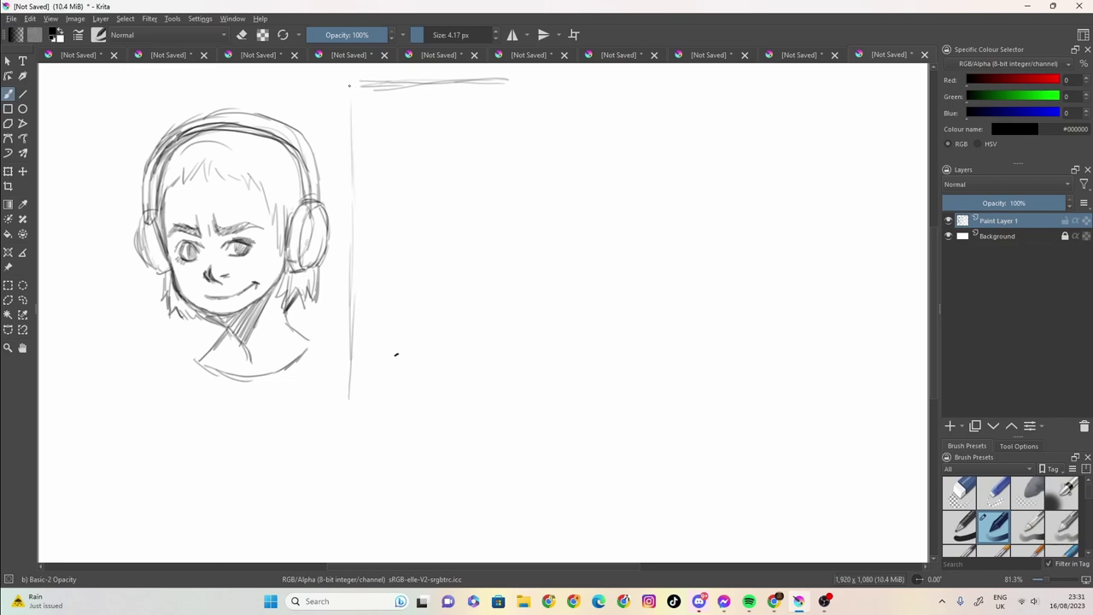
mouse_move(383, 82)
left_mouse_down()
mouse_move(357, 84)
mouse_move(350, 134)
left_mouse_up()
left_click_drag(410, 87, 404, 407)
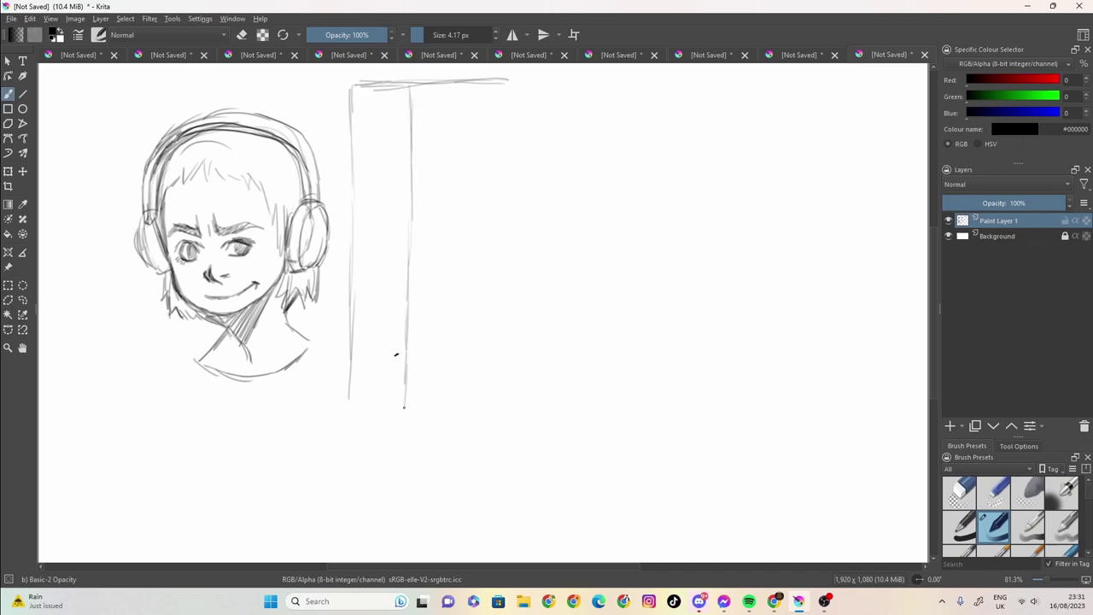
left_click_drag(466, 85, 462, 417)
mouse_move(489, 78)
left_mouse_down()
mouse_move(530, 81)
mouse_move(523, 413)
left_mouse_up()
mouse_move(491, 99)
left_mouse_down()
mouse_move(497, 364)
mouse_move(497, 188)
left_mouse_up()
left_click_drag(440, 82, 438, 436)
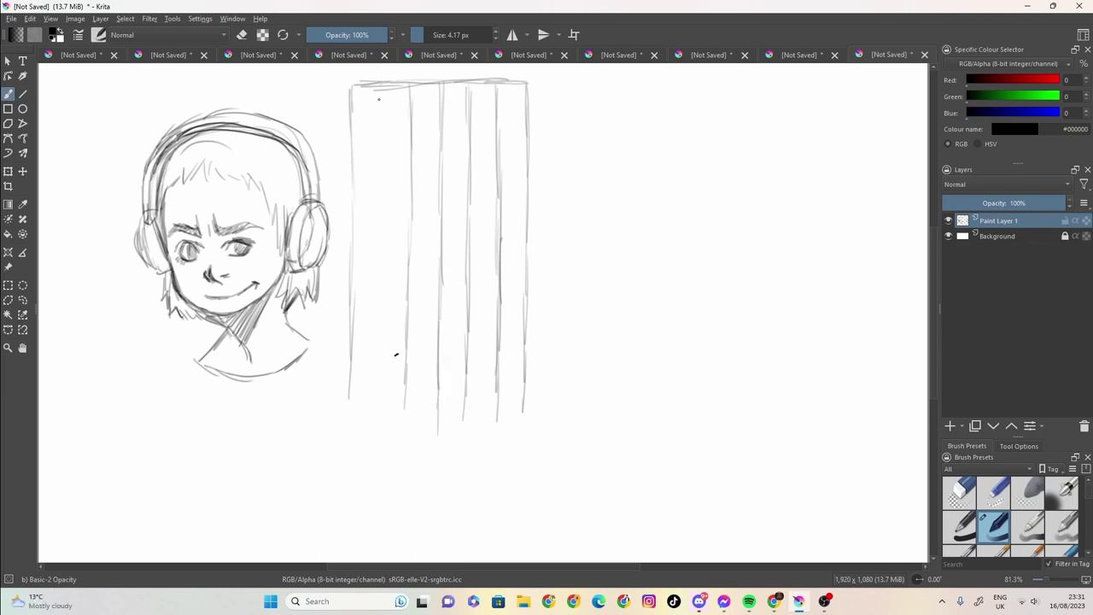
left_click_drag(378, 99, 378, 338)
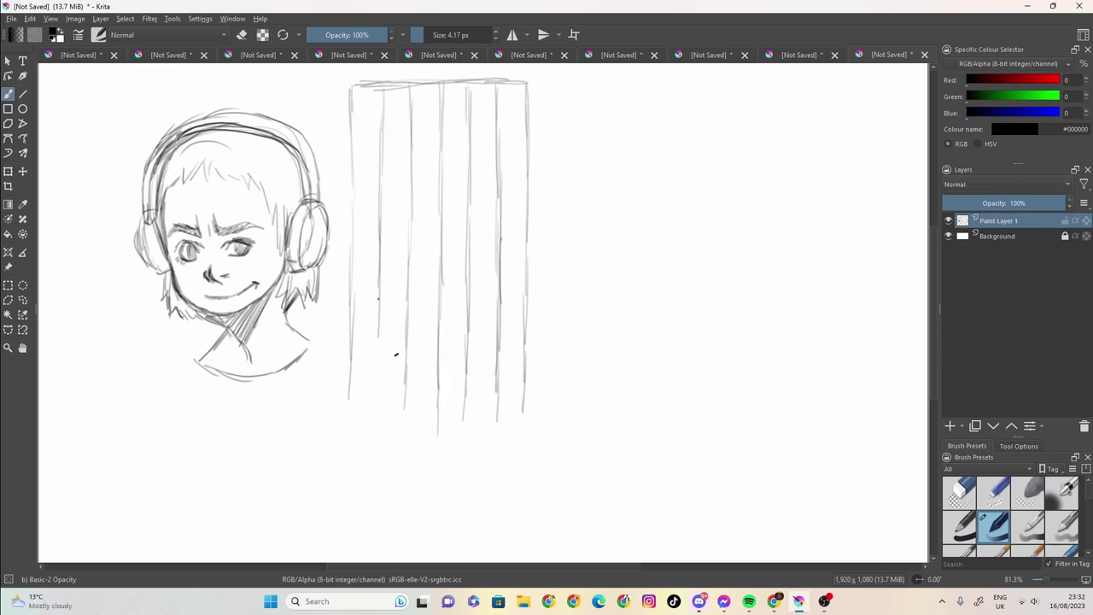
left_click_drag(378, 300, 376, 429)
Step: Divide the guide frame with seven evenly spaced horizontal lines to form a proportion grid
mouse_move(496, 125)
left_mouse_down()
mouse_move(483, 131)
mouse_move(483, 116)
mouse_move(351, 120)
left_mouse_up()
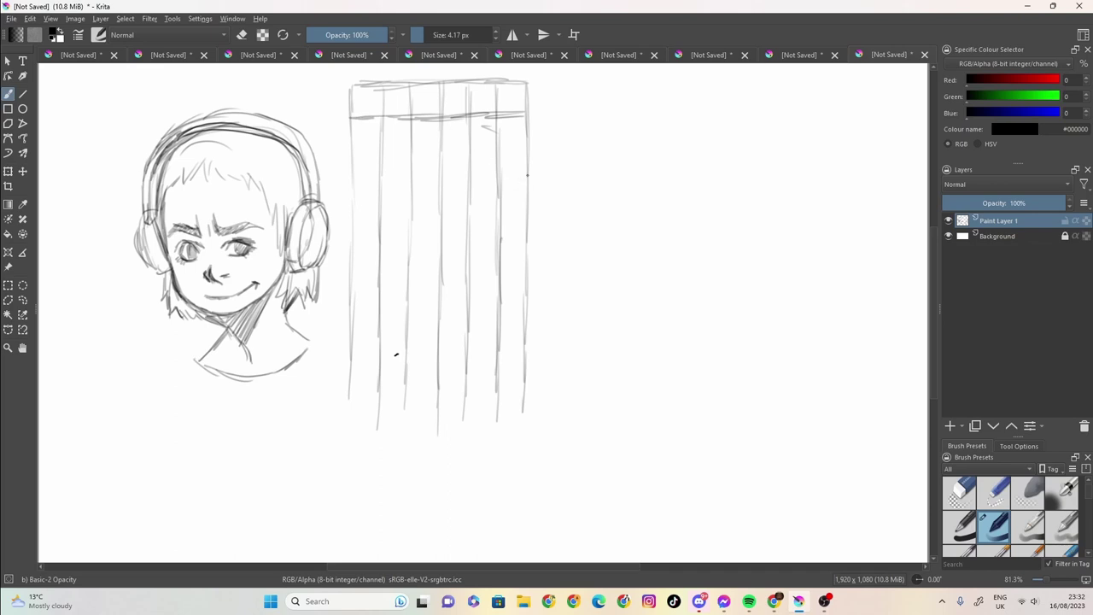
mouse_move(526, 175)
left_mouse_down()
mouse_move(354, 182)
mouse_move(533, 175)
left_mouse_up()
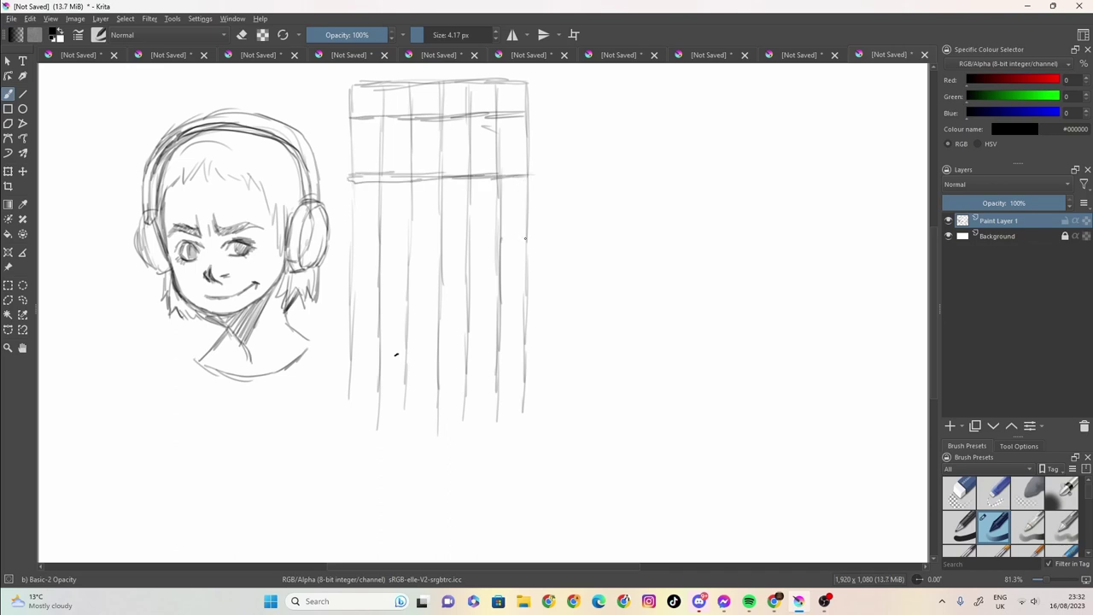
mouse_move(525, 239)
left_mouse_down()
mouse_move(423, 248)
mouse_move(460, 240)
mouse_move(355, 240)
mouse_move(392, 242)
left_mouse_up()
left_click_drag(523, 299, 340, 304)
mouse_move(352, 146)
left_mouse_down()
mouse_move(485, 146)
mouse_move(452, 146)
left_mouse_up()
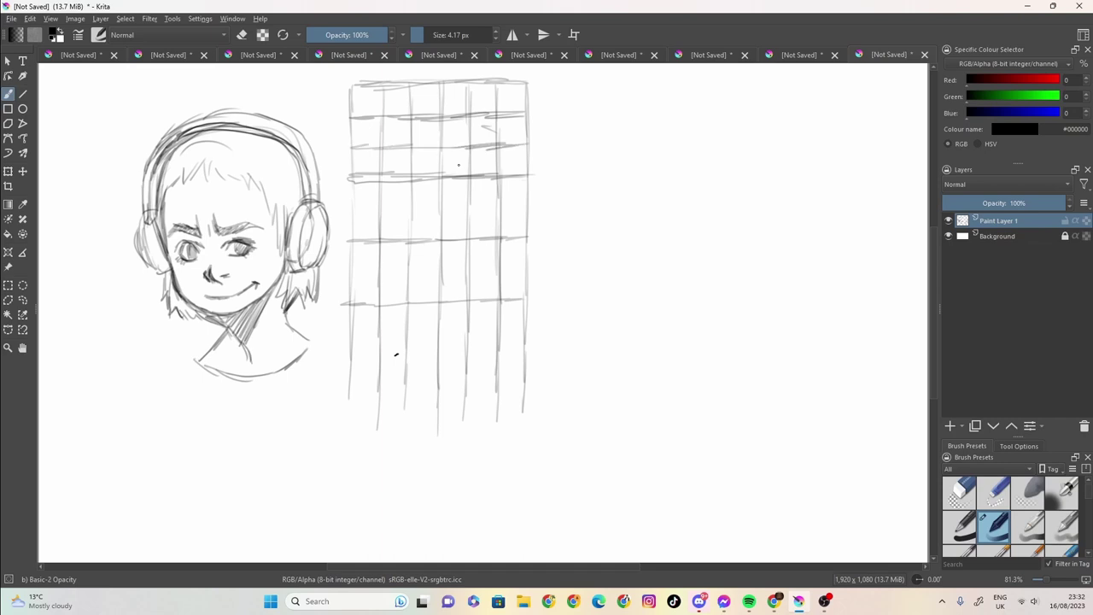
left_click_drag(528, 206, 348, 211)
left_click_drag(529, 271, 352, 271)
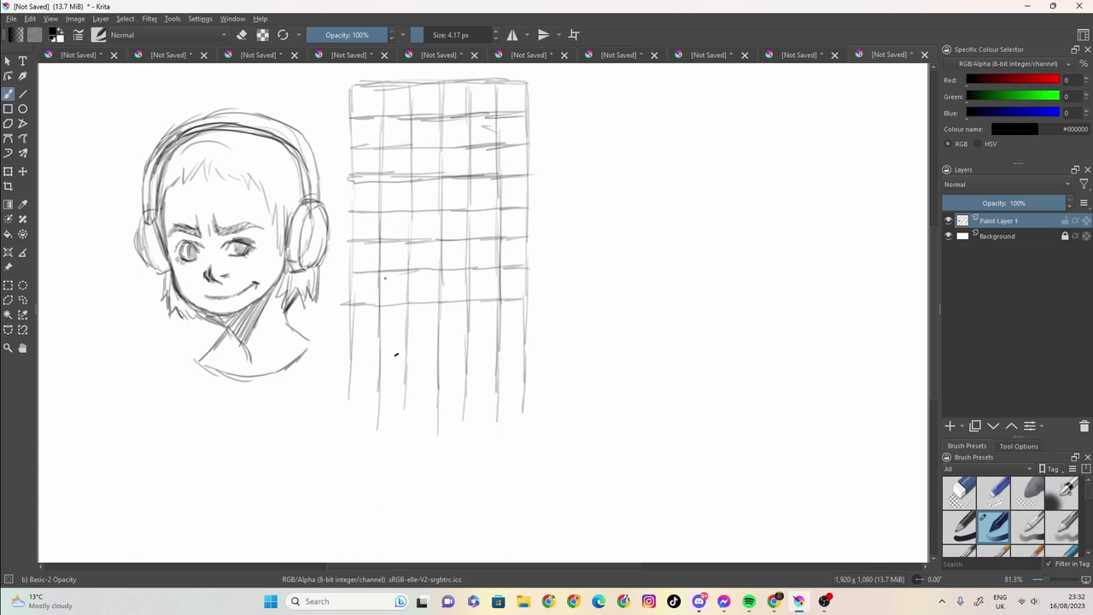
Step: Sketch a front-facing head over the grid, with a rounded skull, ears on both sides and a tapered chin
mouse_move(451, 85)
left_mouse_down()
mouse_move(393, 93)
mouse_move(370, 123)
mouse_move(361, 169)
mouse_move(382, 102)
mouse_move(419, 84)
mouse_move(461, 84)
mouse_move(501, 102)
left_mouse_up()
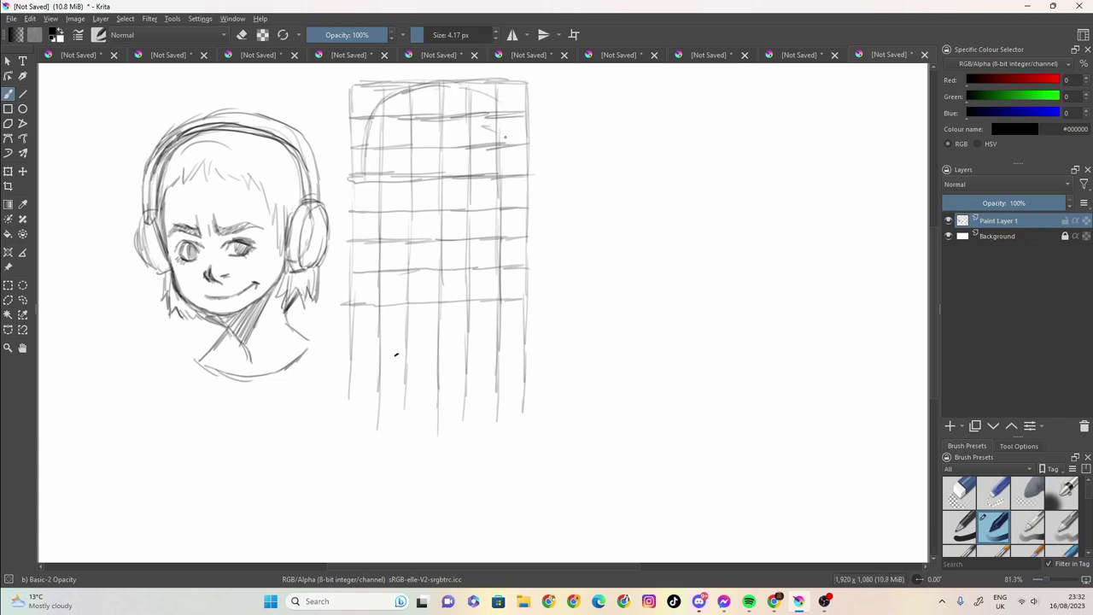
mouse_move(509, 143)
left_mouse_down()
mouse_move(515, 167)
mouse_move(514, 128)
mouse_move(472, 91)
left_mouse_up()
left_click_drag(509, 123, 445, 83)
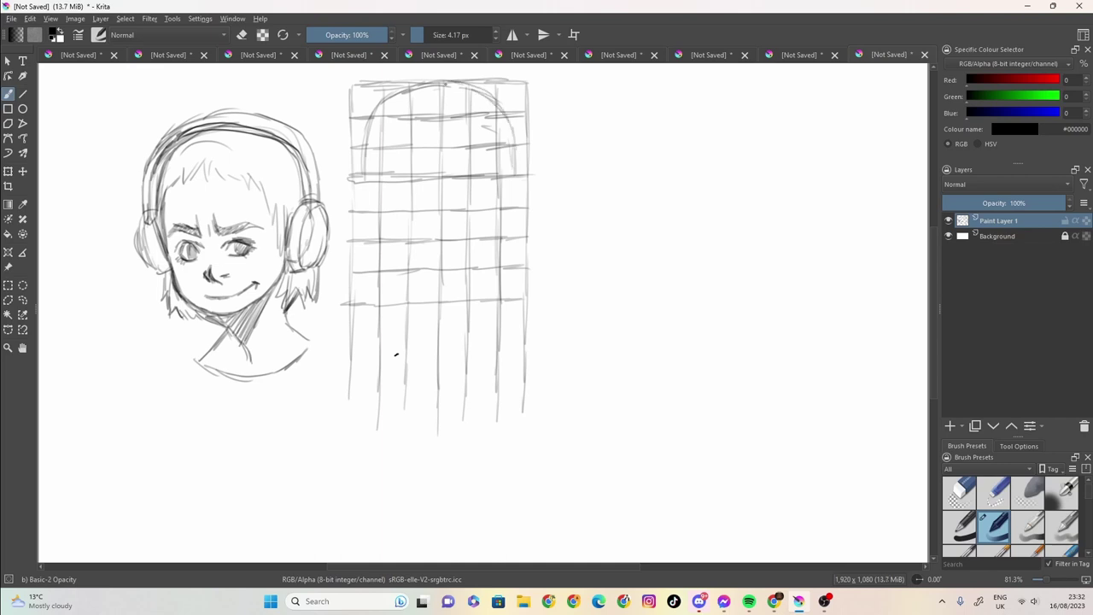
mouse_move(357, 181)
left_mouse_down()
mouse_move(370, 238)
mouse_move(358, 183)
mouse_move(373, 125)
mouse_move(358, 175)
left_mouse_up()
mouse_move(369, 232)
left_mouse_down()
mouse_move(388, 272)
mouse_move(384, 254)
mouse_move(412, 293)
mouse_move(462, 290)
left_mouse_up()
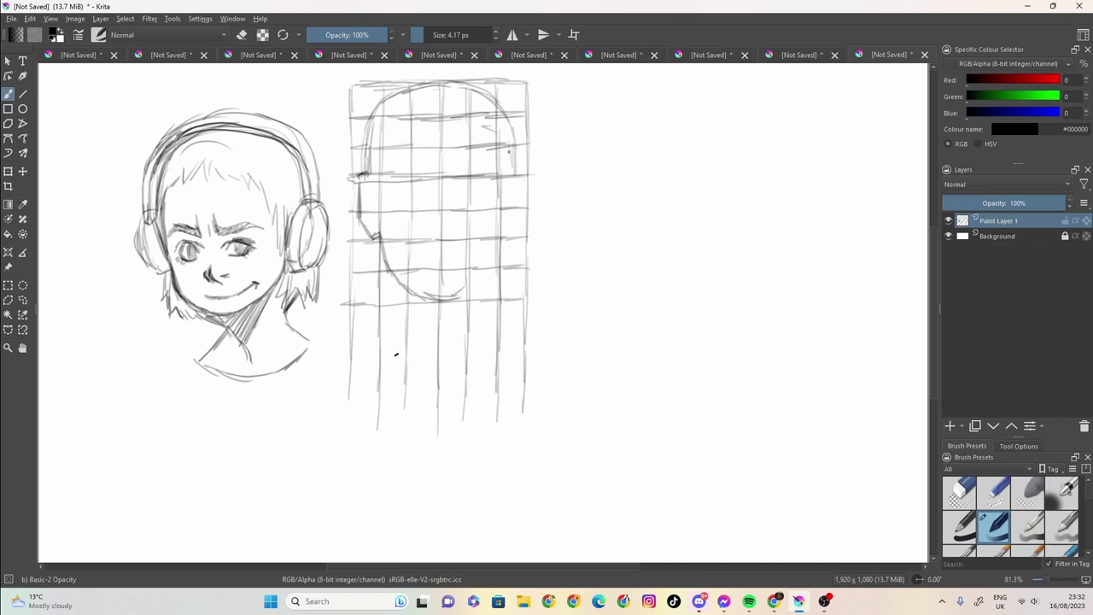
mouse_move(508, 124)
left_mouse_down()
mouse_move(519, 222)
mouse_move(477, 282)
mouse_move(436, 298)
left_mouse_up()
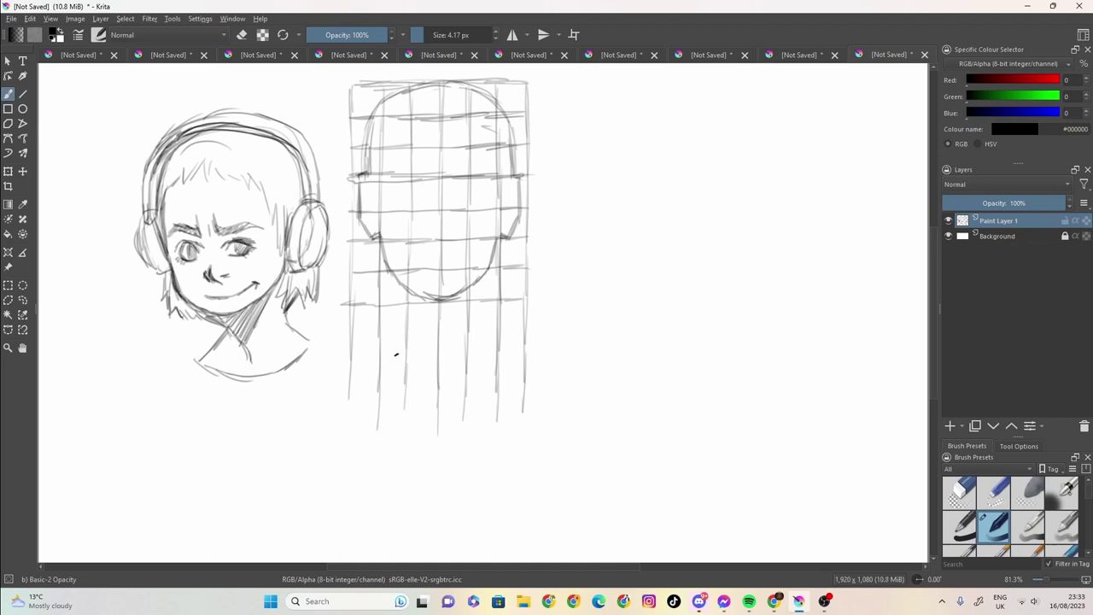
Step: Sketch both eyebrows of the front-facing head along the grid line at the top of the ears
mouse_move(404, 175)
left_mouse_down()
mouse_move(429, 179)
mouse_move(381, 191)
mouse_move(420, 169)
mouse_move(432, 167)
mouse_move(425, 187)
mouse_move(384, 188)
mouse_move(482, 173)
mouse_move(452, 185)
mouse_move(462, 175)
left_mouse_up()
key("ctrl+z")
key("ctrl+z")
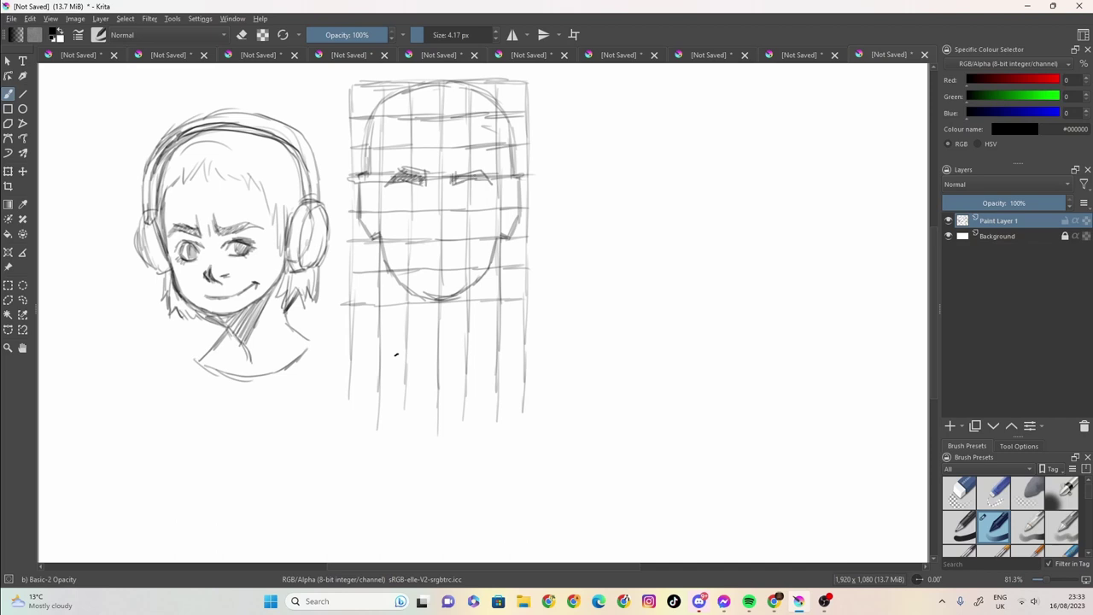
Step: Draw an oval headphone cup over the left ear of the front-facing head
left_click(369, 210)
mouse_move(368, 178)
left_mouse_down()
mouse_move(370, 211)
mouse_move(390, 155)
left_mouse_up()
left_click_drag(339, 197, 345, 241)
left_click_drag(377, 186, 377, 233)
left_click_drag(360, 173, 345, 217)
mouse_move(346, 210)
left_mouse_down()
mouse_move(356, 235)
mouse_move(378, 241)
mouse_move(348, 217)
mouse_move(356, 176)
mouse_move(367, 245)
left_mouse_up()
mouse_move(374, 184)
left_mouse_down()
mouse_move(378, 237)
mouse_move(364, 168)
mouse_move(376, 234)
mouse_move(367, 241)
left_mouse_up()
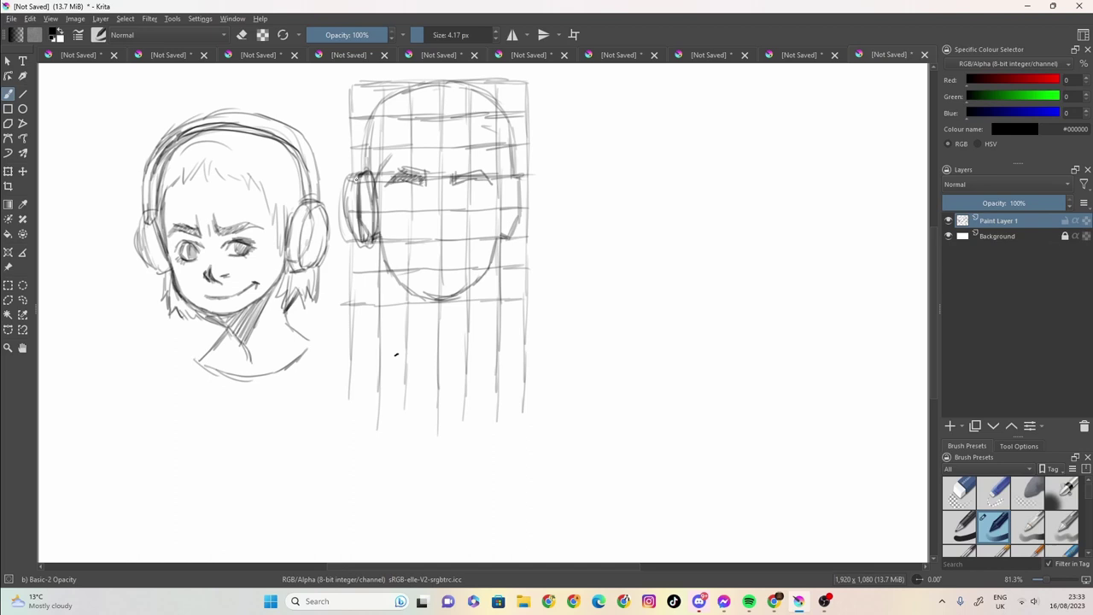
Step: Add the headphone band over the front-facing head and a matching cup over its right ear
mouse_move(356, 170)
left_mouse_down()
mouse_move(363, 101)
mouse_move(420, 68)
mouse_move(480, 77)
mouse_move(525, 120)
mouse_move(519, 232)
left_mouse_up()
mouse_move(509, 180)
left_mouse_down()
mouse_move(504, 232)
mouse_move(522, 242)
mouse_move(527, 207)
mouse_move(524, 246)
mouse_move(508, 174)
mouse_move(506, 232)
mouse_move(518, 227)
mouse_move(529, 169)
mouse_move(529, 238)
left_mouse_up()
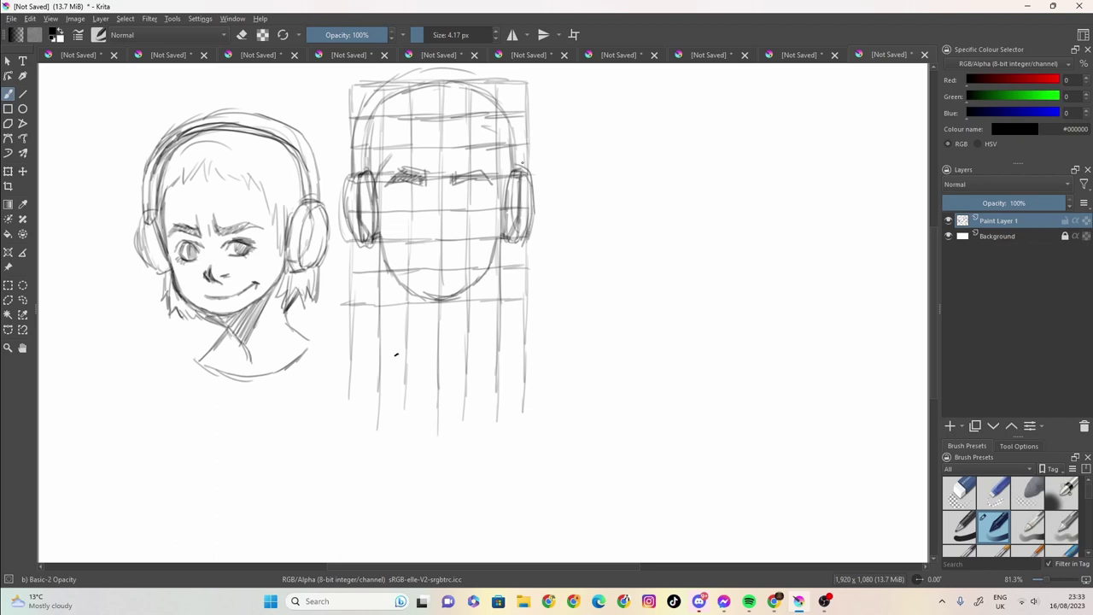
mouse_move(523, 163)
left_mouse_down()
mouse_move(502, 91)
mouse_move(499, 104)
left_mouse_up()
Step: Sketch a jagged fringe and side hairline on the front-facing head and add frown lines to the eyebrows
mouse_move(437, 122)
left_mouse_down()
mouse_move(483, 140)
mouse_move(500, 171)
mouse_move(500, 226)
left_mouse_up()
left_click_drag(499, 176, 502, 225)
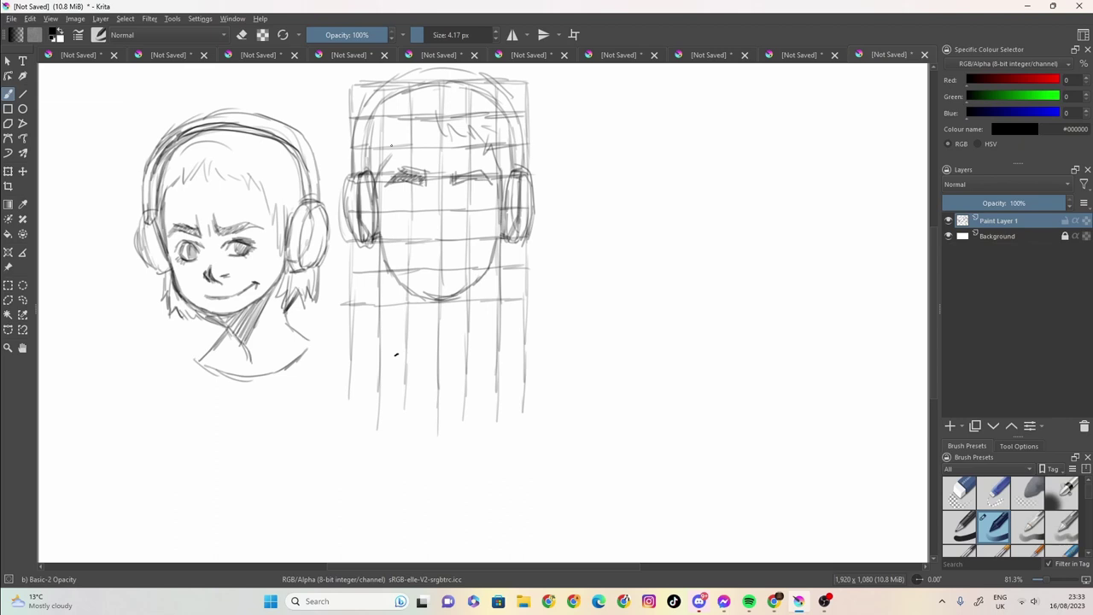
mouse_move(428, 109)
left_mouse_down()
mouse_move(386, 141)
mouse_move(377, 169)
left_mouse_up()
mouse_move(381, 152)
left_mouse_down()
mouse_move(372, 185)
mouse_move(362, 127)
mouse_move(378, 98)
mouse_move(435, 75)
mouse_move(482, 85)
mouse_move(514, 130)
mouse_move(520, 174)
left_mouse_up()
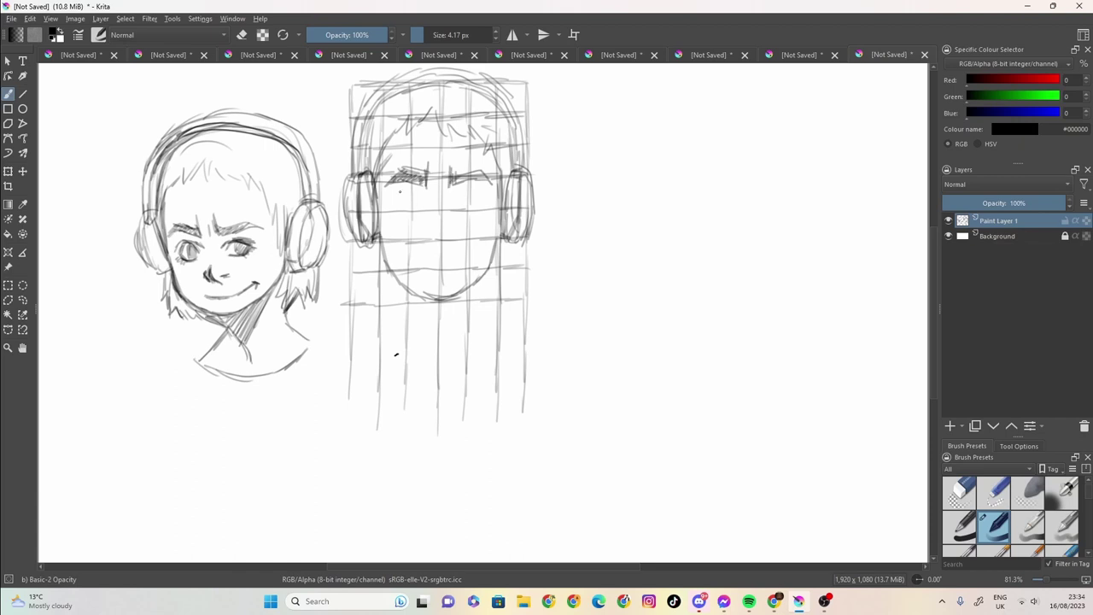
Step: Sketch the left eye beneath its eyebrow and a small nose at the centre of the front-facing head
mouse_move(396, 191)
left_mouse_down()
mouse_move(427, 193)
mouse_move(406, 200)
mouse_move(420, 205)
left_mouse_up()
key("ctrl+z")
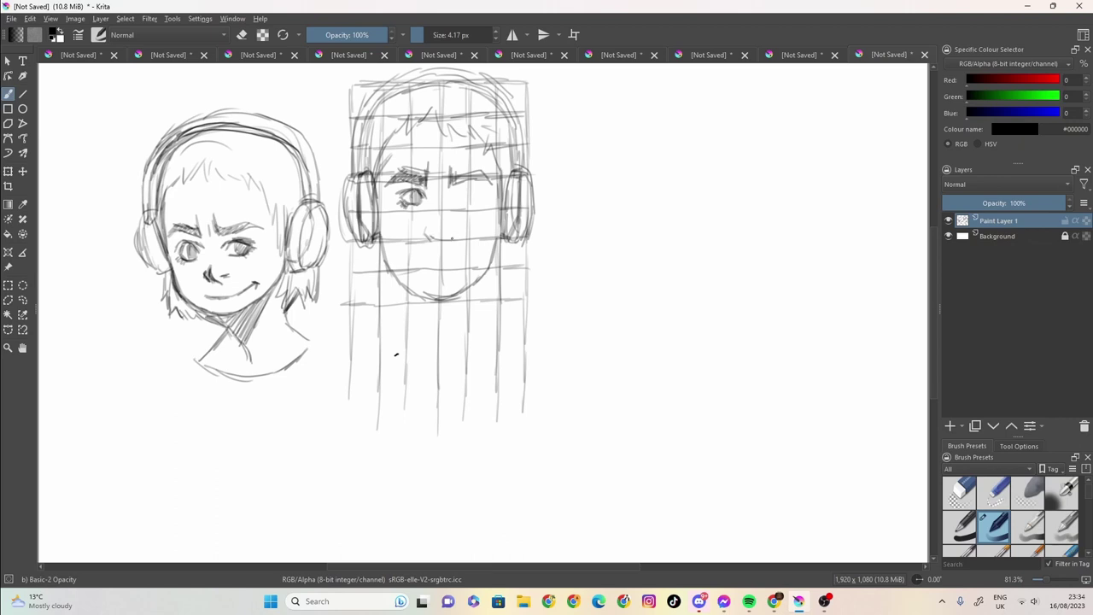
left_click_drag(444, 238, 455, 234)
key("ctrl+z")
left_click_drag(454, 230, 457, 236)
left_click_drag(441, 233, 452, 237)
Step: Sketch the right eye of the front-facing head, level with the left one, and shade its iris
mouse_move(455, 193)
left_mouse_down()
mouse_move(487, 192)
mouse_move(477, 188)
left_mouse_up()
left_click_drag(473, 188, 486, 193)
left_click_drag(457, 201, 471, 198)
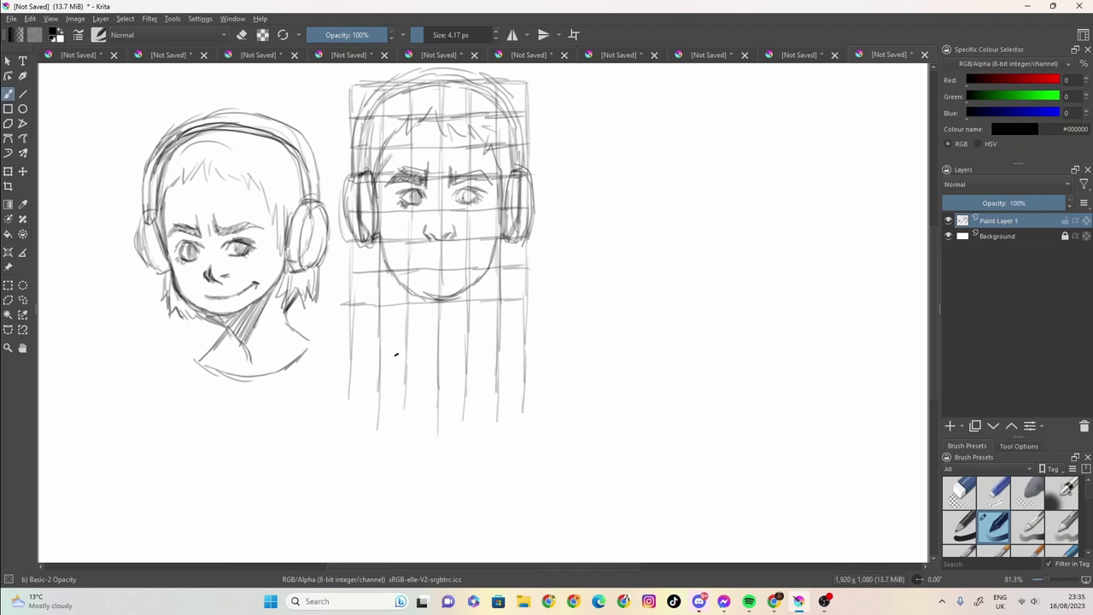
left_click_drag(465, 195, 473, 200)
Step: Strengthen both sides of the front-facing head's jawline and draw a lopsided smirk below the nose
mouse_move(488, 261)
left_mouse_down()
mouse_move(461, 289)
mouse_move(501, 219)
mouse_move(491, 249)
left_mouse_up()
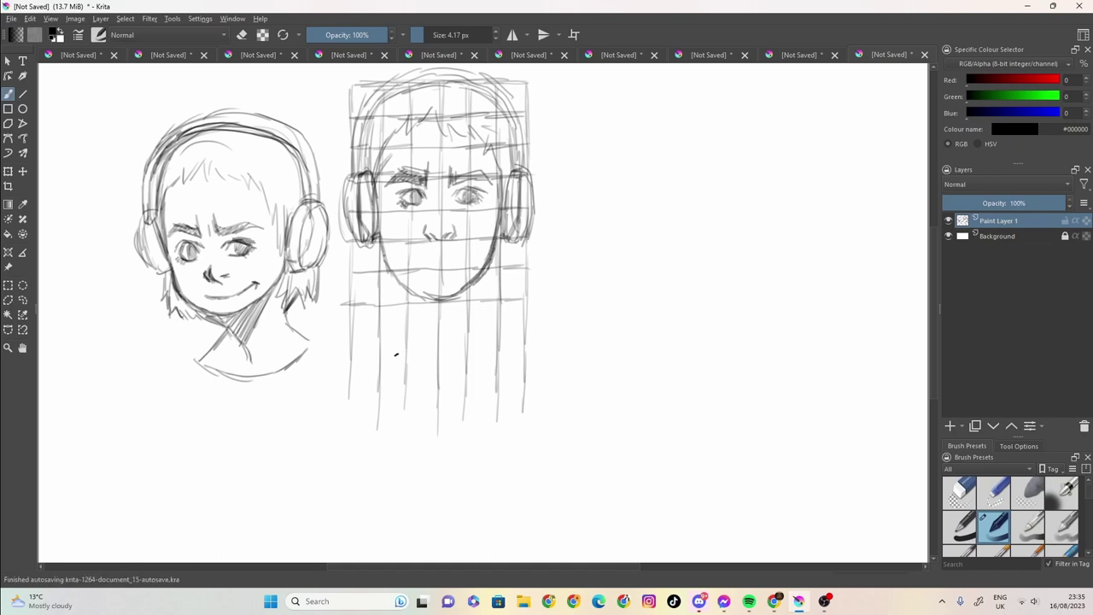
mouse_move(380, 237)
left_mouse_down()
mouse_move(408, 289)
mouse_move(454, 296)
left_mouse_up()
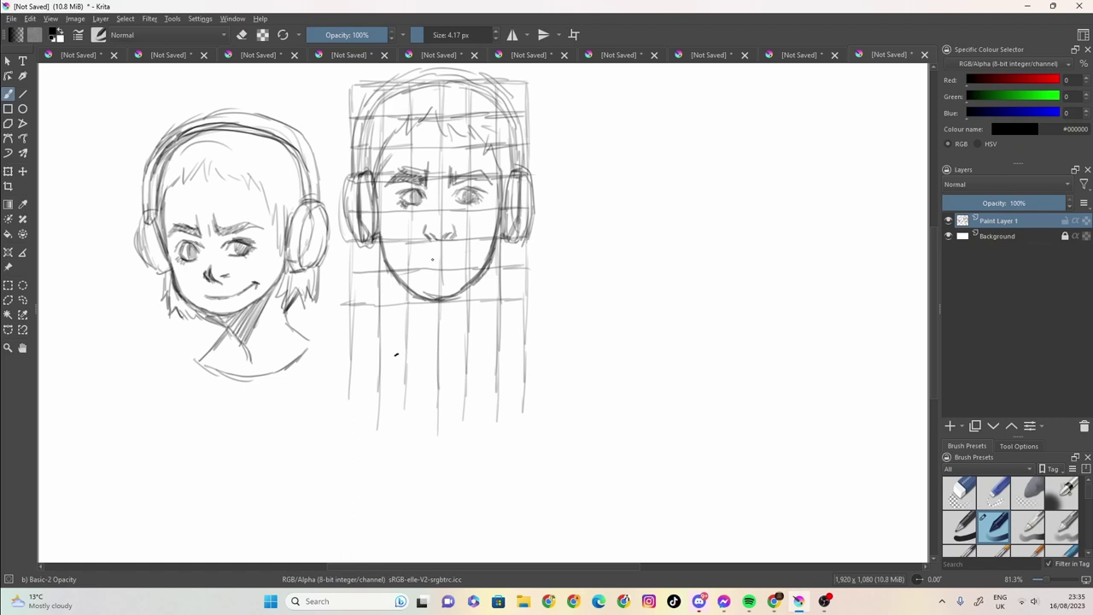
left_click_drag(428, 259, 471, 251)
left_click_drag(431, 262, 447, 256)
left_click(421, 261)
mouse_move(434, 257)
left_mouse_down()
mouse_move(458, 257)
mouse_move(440, 261)
left_mouse_up()
Step: Add jagged hair tufts below both headphone cups of the front-facing head
mouse_move(362, 249)
left_mouse_down()
mouse_move(353, 277)
mouse_move(384, 289)
mouse_move(360, 249)
mouse_move(354, 287)
left_mouse_up()
left_click_drag(362, 271, 357, 284)
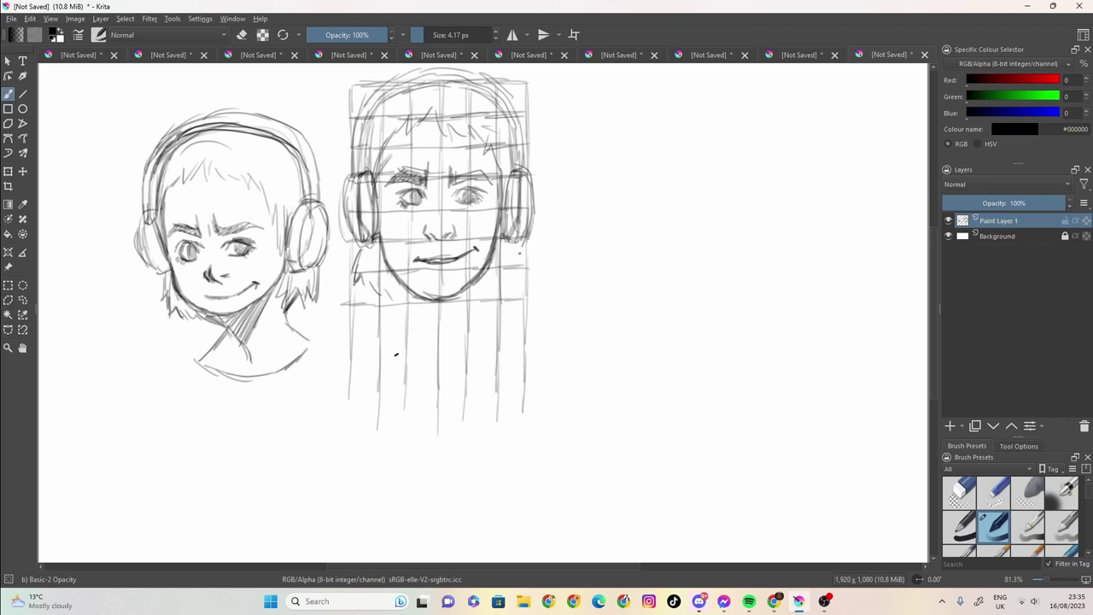
mouse_move(519, 253)
left_mouse_down()
mouse_move(523, 273)
mouse_move(480, 305)
left_mouse_up()
Step: Sketch both sides of the neck from beneath the headphones down to the shoulders
left_click_drag(381, 249, 402, 330)
mouse_move(395, 290)
left_mouse_down()
mouse_move(396, 337)
mouse_move(367, 369)
left_mouse_up()
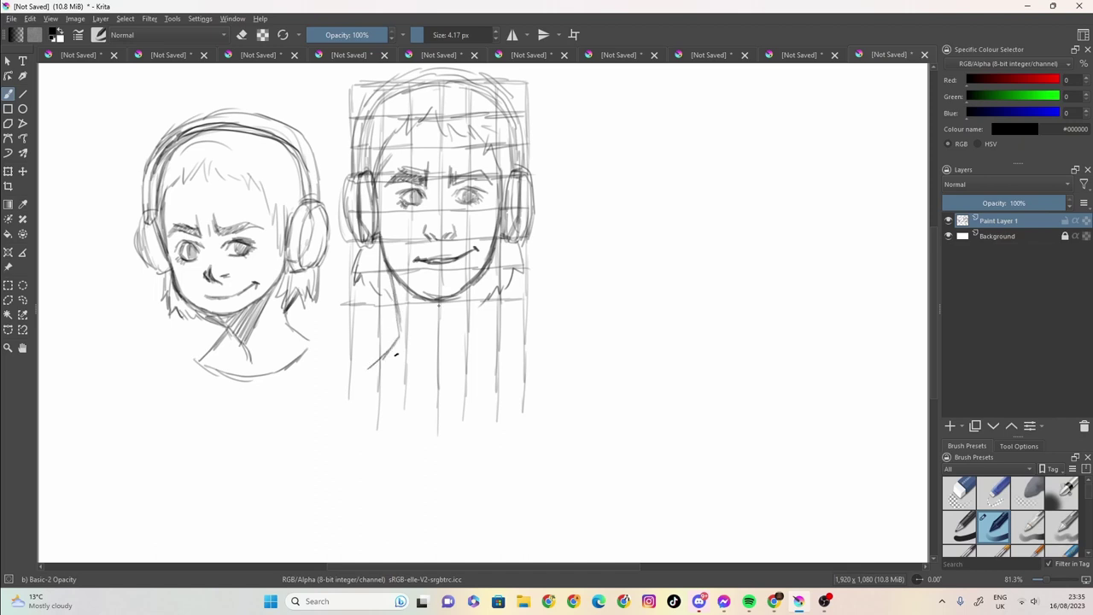
left_click_drag(495, 245, 482, 333)
mouse_move(485, 296)
left_mouse_down()
mouse_move(481, 340)
mouse_move(504, 355)
left_mouse_up()
Step: Draw the sloping shoulders of the front-facing bust and close them with a curved base line
left_click_drag(395, 319, 359, 349)
left_click_drag(386, 323, 343, 363)
left_click_drag(343, 362, 376, 377)
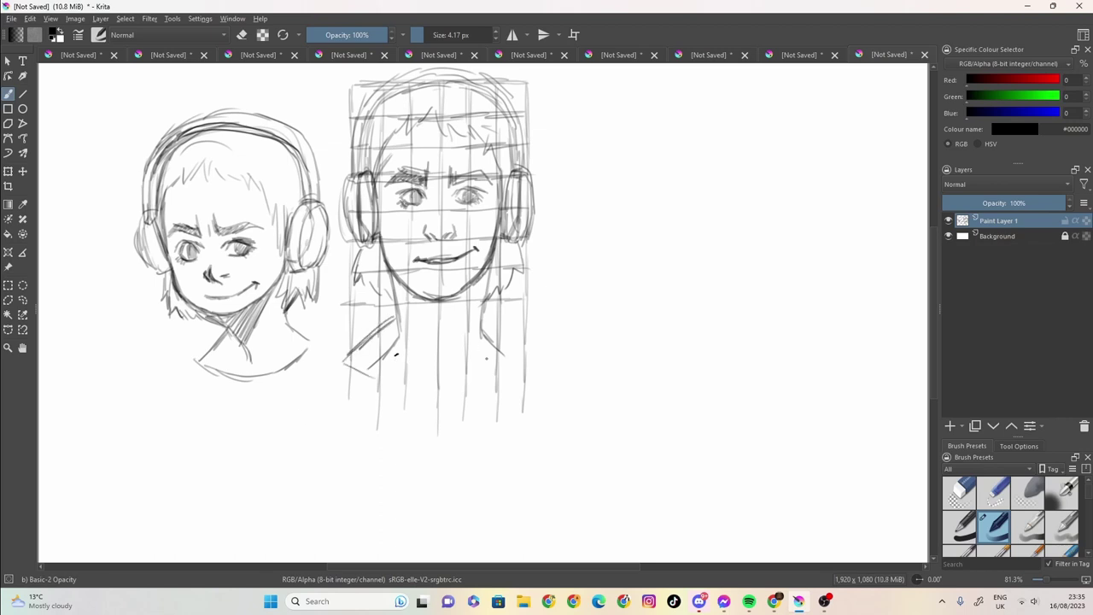
key("ctrl+z")
mouse_move(394, 316)
left_mouse_down()
mouse_move(345, 364)
mouse_move(374, 392)
mouse_move(397, 396)
left_mouse_up()
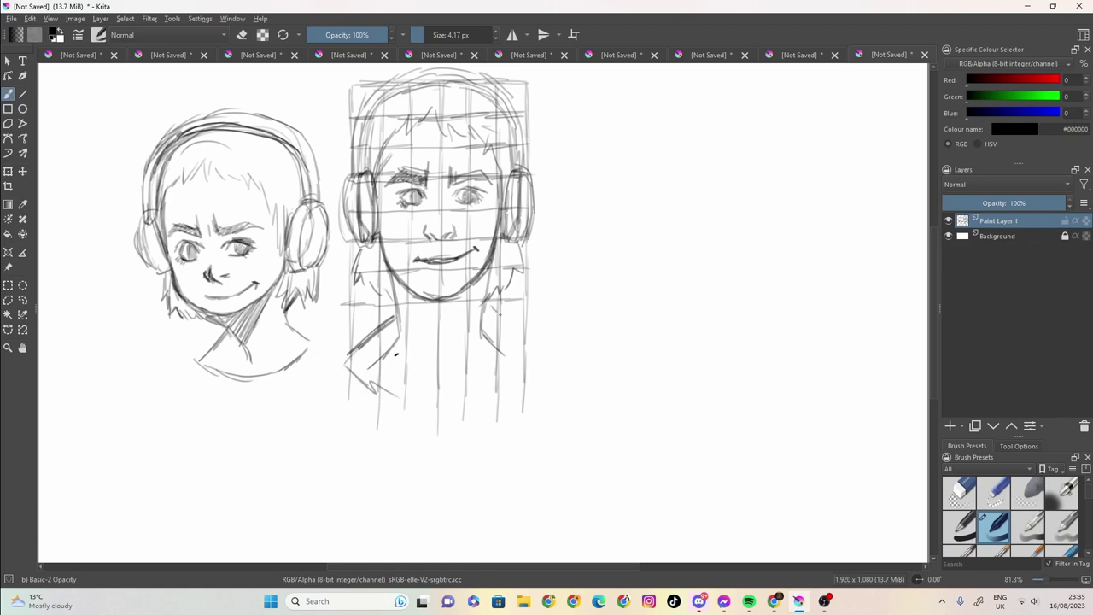
mouse_move(484, 309)
left_mouse_down()
mouse_move(539, 349)
mouse_move(516, 381)
mouse_move(486, 399)
mouse_move(413, 406)
left_mouse_up()
Step: Erase the neck line ends overlapping the shoulders with a 25.35 px eraser, then restore the 4.17 px brush
key("e")
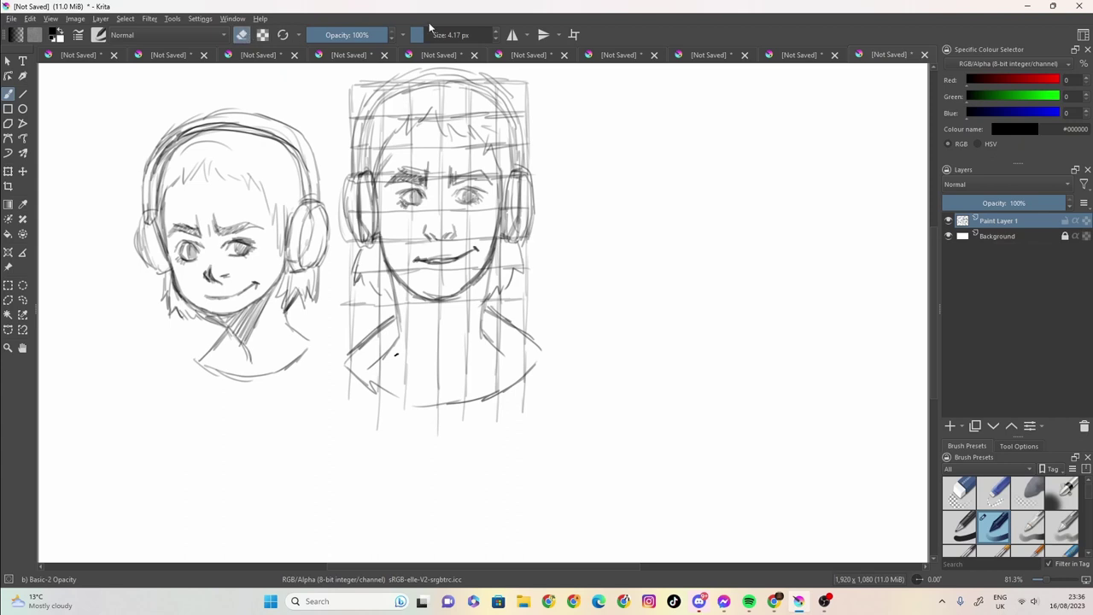
left_click(433, 34)
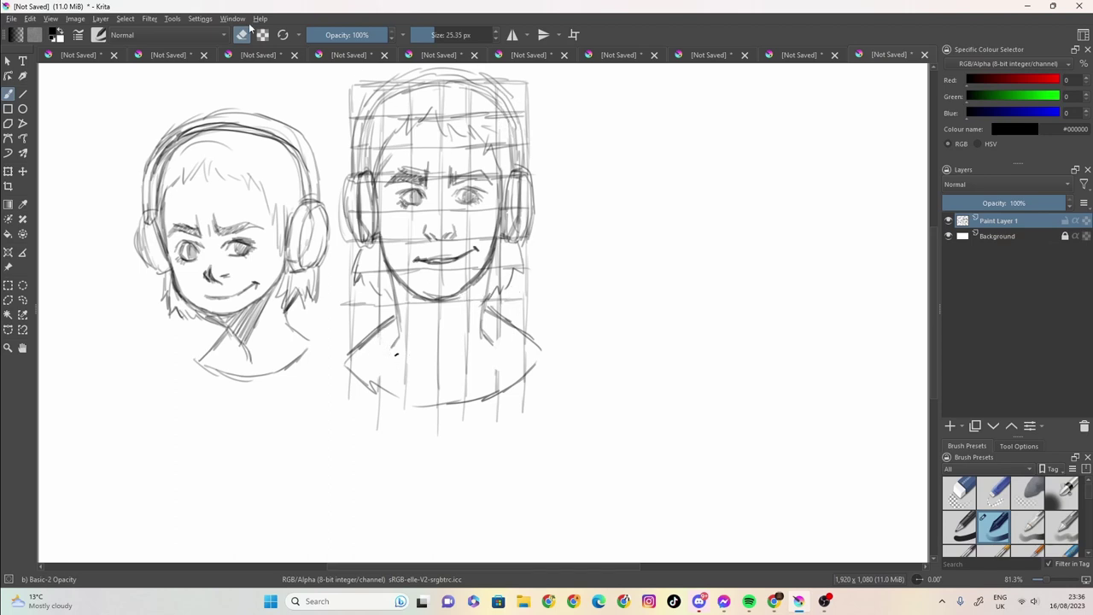
left_click(426, 35)
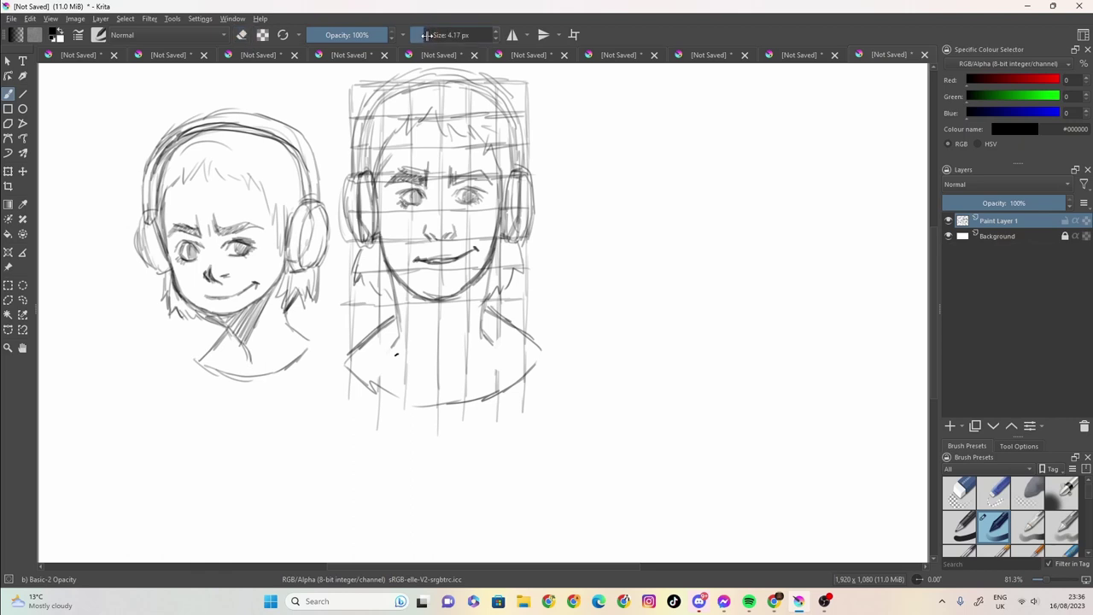
Step: Darken the front-facing head's jawline with heavier strokes, then reinforce the sides of the face and the hairline
mouse_move(488, 271)
left_mouse_down()
mouse_move(450, 297)
mouse_move(411, 290)
mouse_move(438, 299)
mouse_move(469, 285)
left_mouse_up()
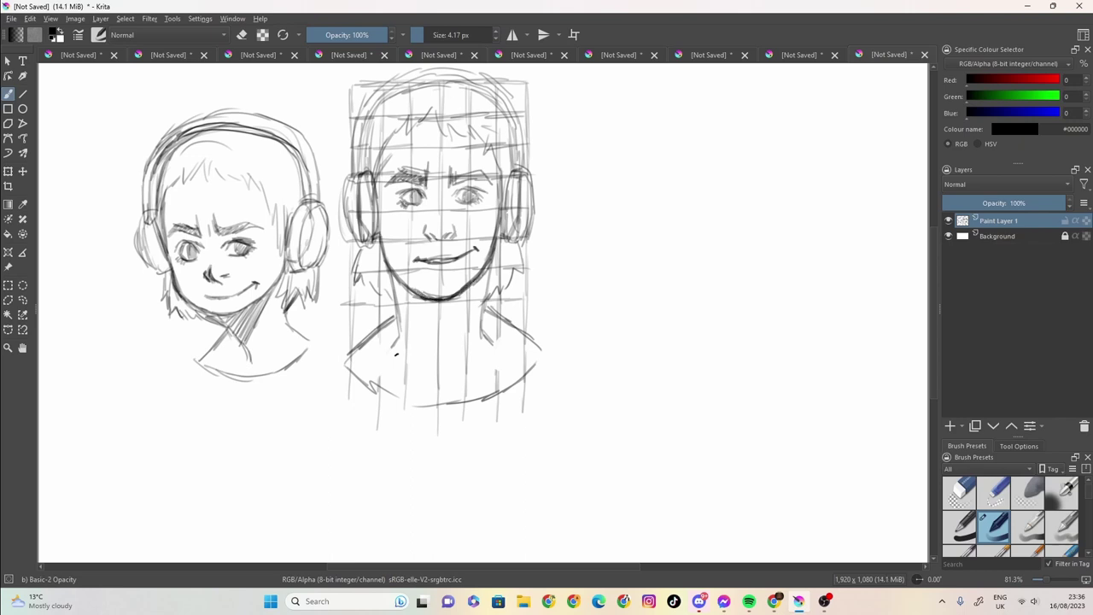
mouse_move(497, 213)
left_mouse_down()
mouse_move(480, 275)
mouse_move(456, 294)
mouse_move(427, 299)
mouse_move(411, 288)
left_mouse_up()
mouse_move(375, 231)
left_mouse_down()
mouse_move(394, 275)
mouse_move(423, 296)
left_mouse_up()
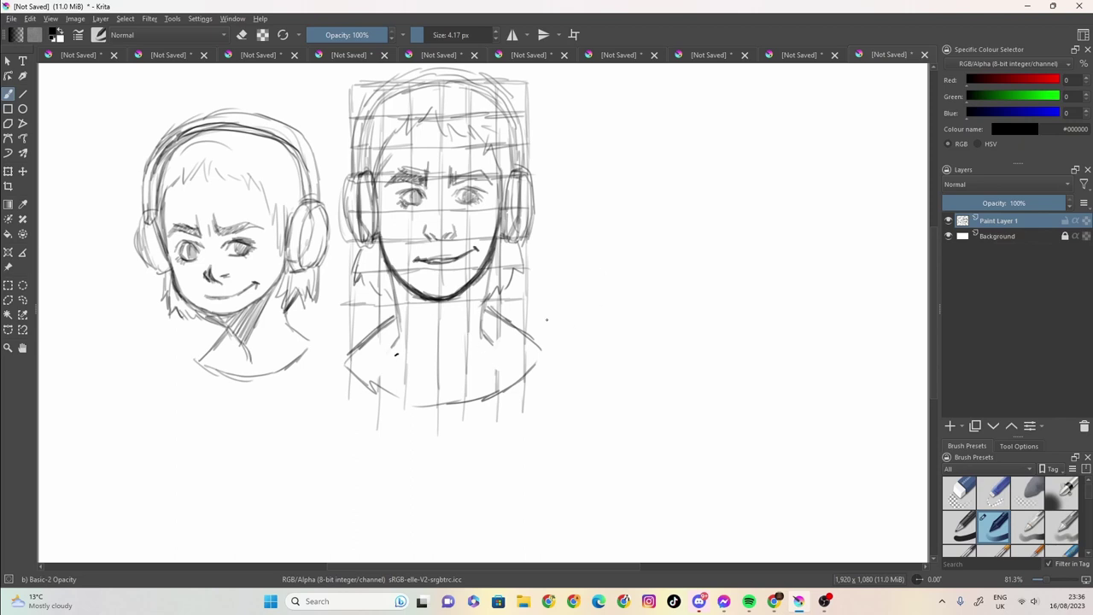
mouse_move(454, 183)
left_mouse_down()
mouse_move(489, 172)
mouse_move(500, 220)
left_mouse_up()
mouse_move(490, 160)
left_mouse_down()
mouse_move(497, 175)
mouse_move(480, 142)
left_mouse_up()
left_click_drag(407, 119, 373, 180)
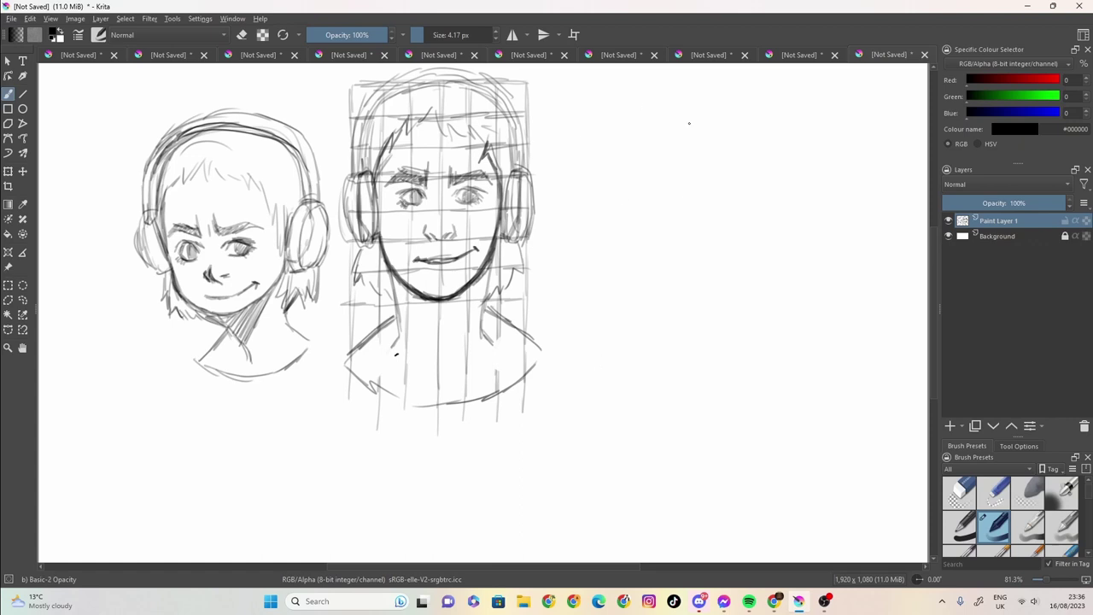
Step: Start a second proportion grid beside the front-facing head with a left edge, a top edge and two vertical lines
mouse_move(542, 108)
left_mouse_down()
mouse_move(544, 278)
mouse_move(550, 181)
left_mouse_up()
mouse_move(553, 76)
left_mouse_down()
mouse_move(739, 77)
mouse_move(552, 81)
mouse_move(729, 75)
left_mouse_up()
left_click_drag(600, 98, 597, 327)
left_click_drag(657, 82, 664, 268)
left_click_drag(663, 125, 659, 312)
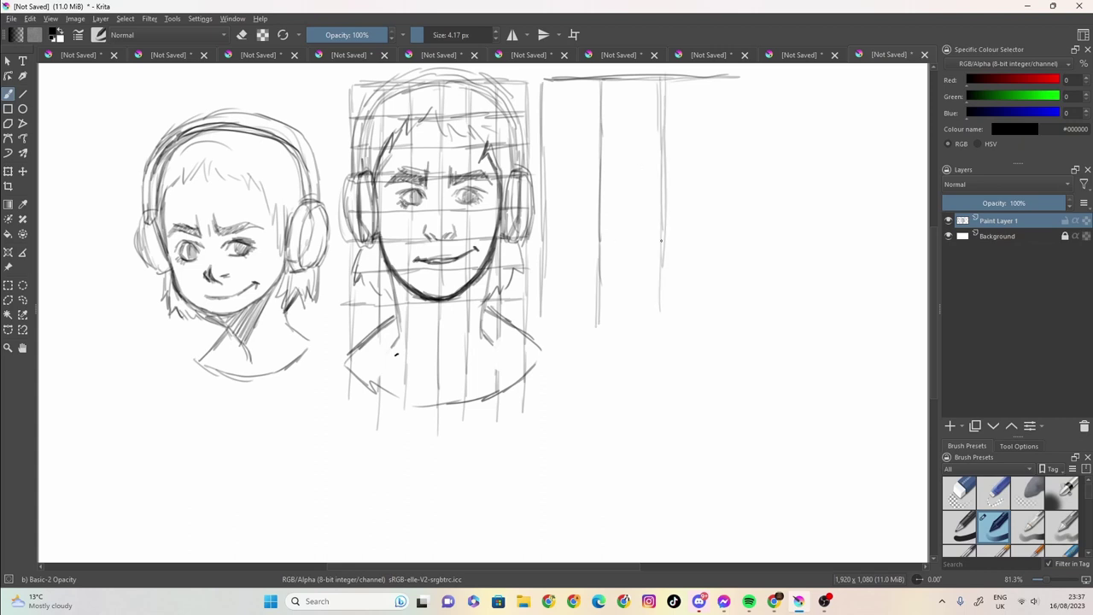
mouse_move(661, 234)
left_mouse_down()
mouse_move(656, 328)
mouse_move(657, 315)
left_mouse_up()
Step: Add intermediate vertical lines halfway between the new grid's first three verticals
left_click_drag(631, 85, 636, 248)
left_click_drag(632, 159, 633, 277)
left_click_drag(632, 189, 633, 251)
left_click_drag(632, 199, 631, 332)
left_click_drag(573, 79, 572, 164)
left_click_drag(570, 118, 568, 213)
left_click_drag(571, 140, 569, 274)
left_click_drag(571, 119, 569, 333)
left_click_drag(569, 233, 569, 321)
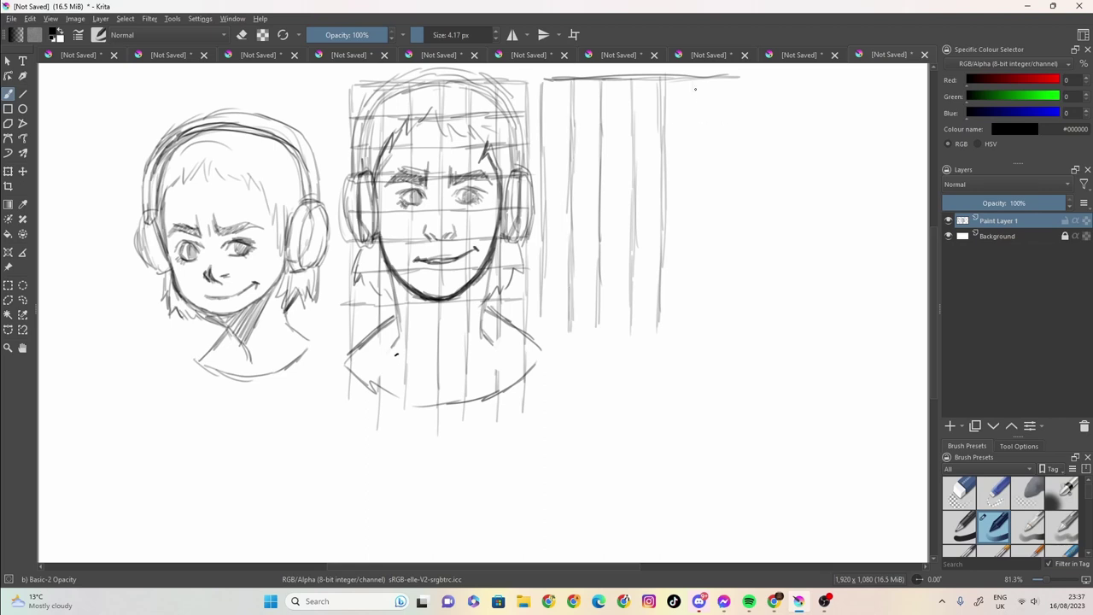
Step: Extend the new grid with its right edge and three more vertical lines in its right part
left_click_drag(695, 82, 698, 201)
left_click_drag(698, 145, 700, 258)
left_click_drag(697, 166, 691, 322)
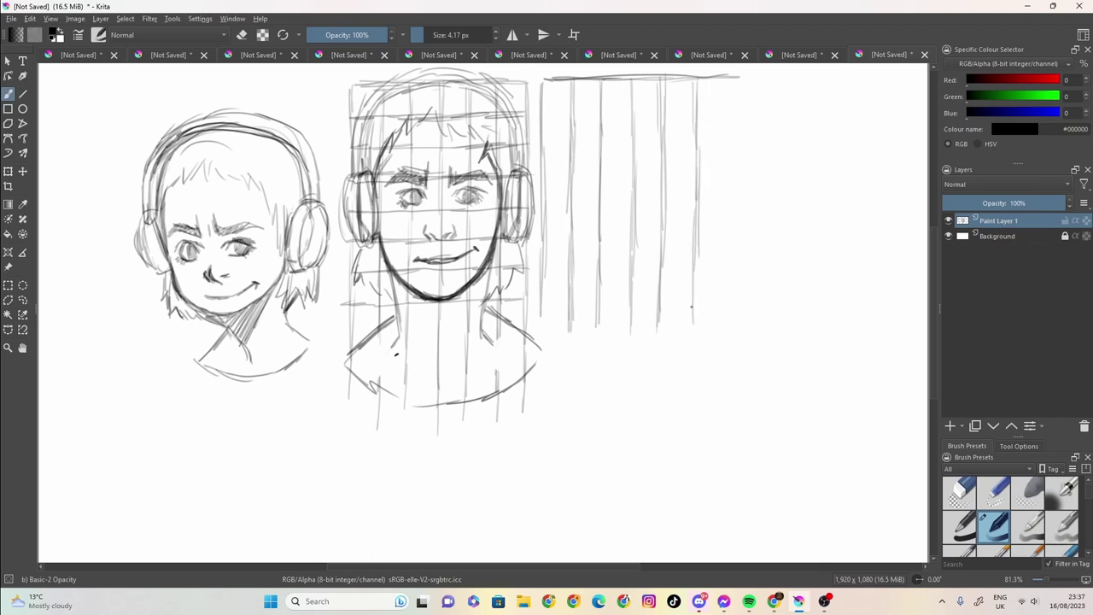
mouse_move(691, 259)
left_mouse_down()
mouse_move(694, 340)
mouse_move(695, 317)
left_mouse_up()
left_click_drag(695, 312, 695, 225)
mouse_move(731, 78)
left_mouse_down()
mouse_move(755, 75)
mouse_move(757, 188)
left_mouse_up()
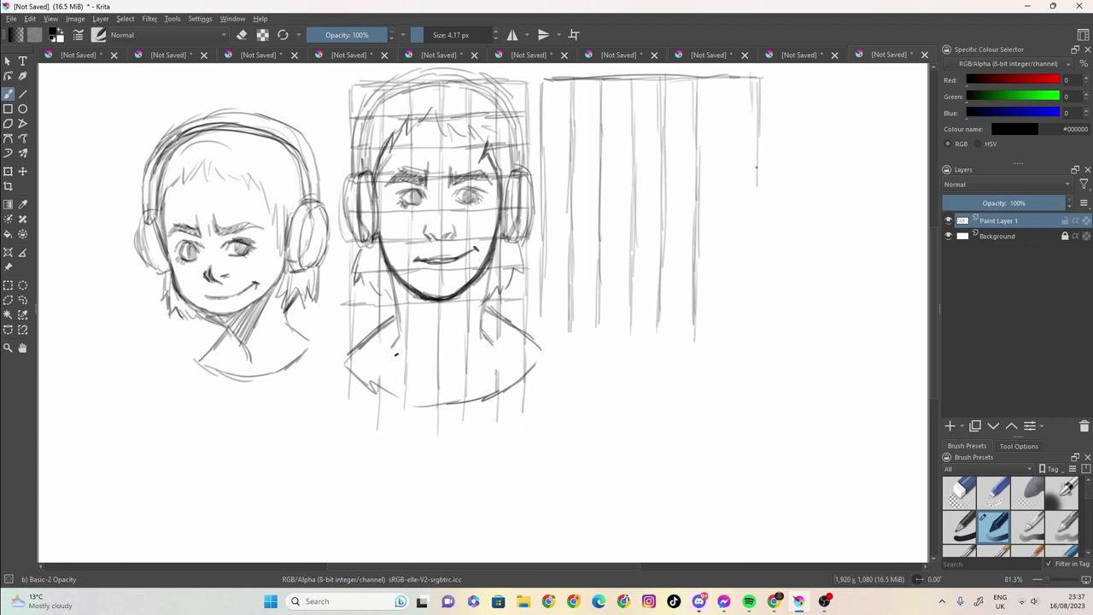
left_click_drag(758, 149, 757, 261)
left_click_drag(757, 212, 753, 330)
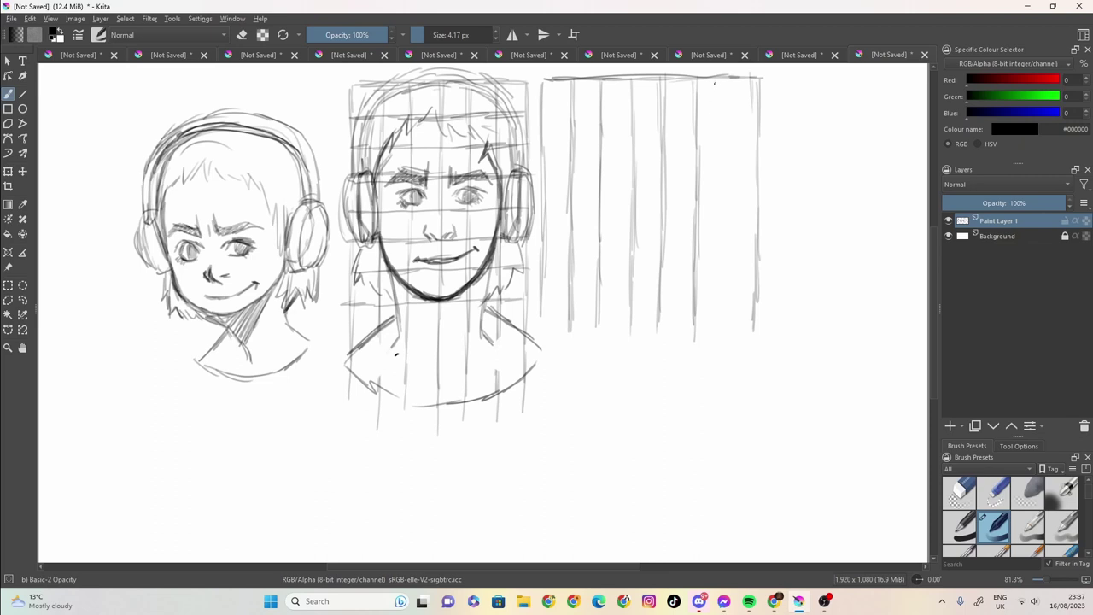
mouse_move(716, 79)
left_mouse_down()
mouse_move(736, 118)
mouse_move(717, 184)
mouse_move(716, 340)
left_mouse_up()
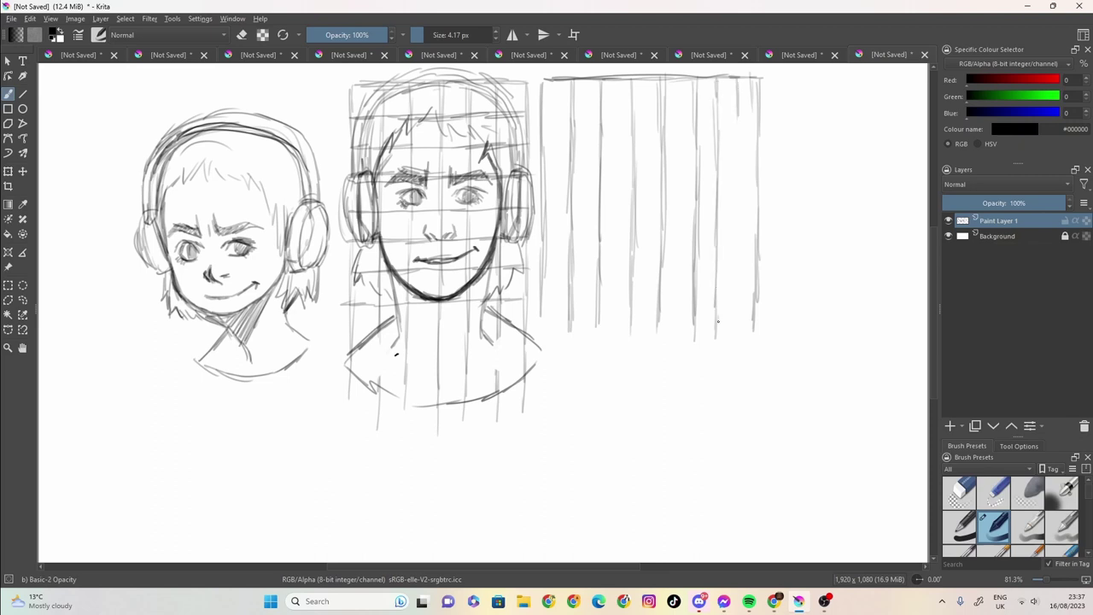
left_click_drag(736, 108, 738, 346)
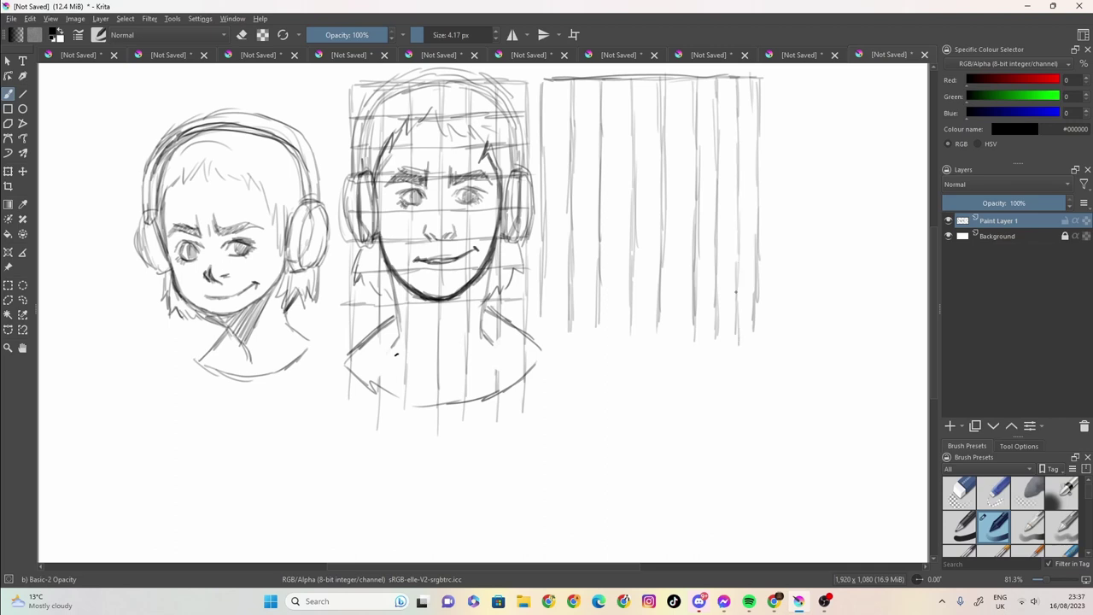
Step: Draw four horizontal lines across the new grid at roughly even spacing, down to the chin level
mouse_move(538, 108)
left_mouse_down()
mouse_move(728, 111)
mouse_move(581, 116)
left_mouse_up()
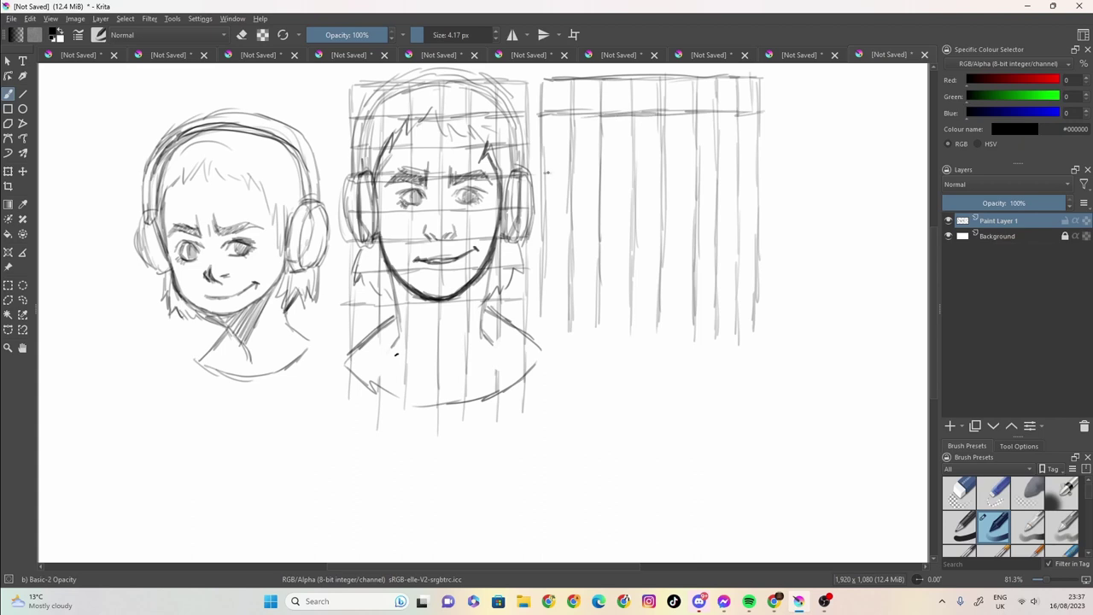
left_click_drag(547, 173, 689, 173)
left_click_drag(766, 174, 547, 176)
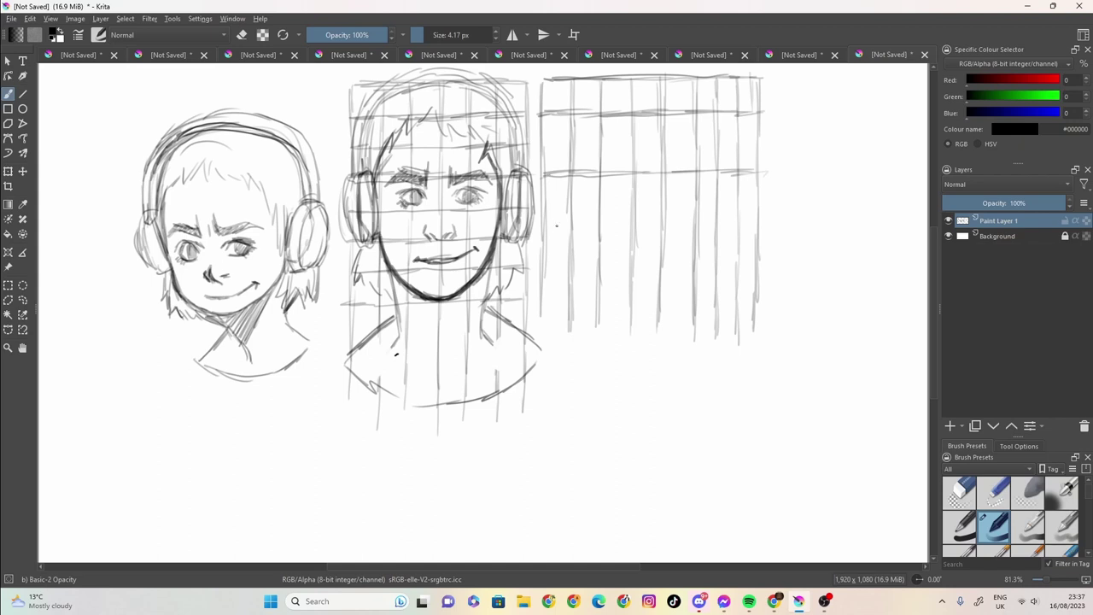
mouse_move(555, 225)
left_mouse_down()
mouse_move(578, 235)
mouse_move(567, 234)
mouse_move(724, 228)
mouse_move(621, 233)
left_mouse_up()
mouse_move(543, 297)
left_mouse_down()
mouse_move(759, 296)
mouse_move(674, 297)
left_mouse_up()
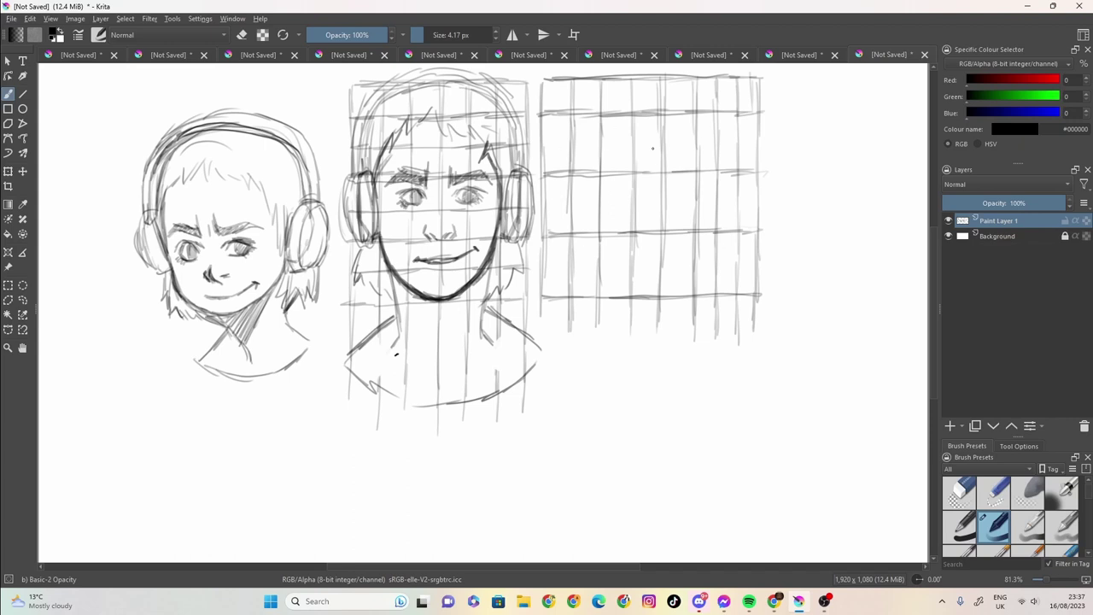
Step: Add three intermediate horizontal lines between the main horizontal divisions of the new grid
left_click_drag(760, 140, 569, 141)
left_click_drag(543, 142, 669, 140)
left_click_drag(758, 140, 621, 142)
left_click_drag(757, 201, 540, 203)
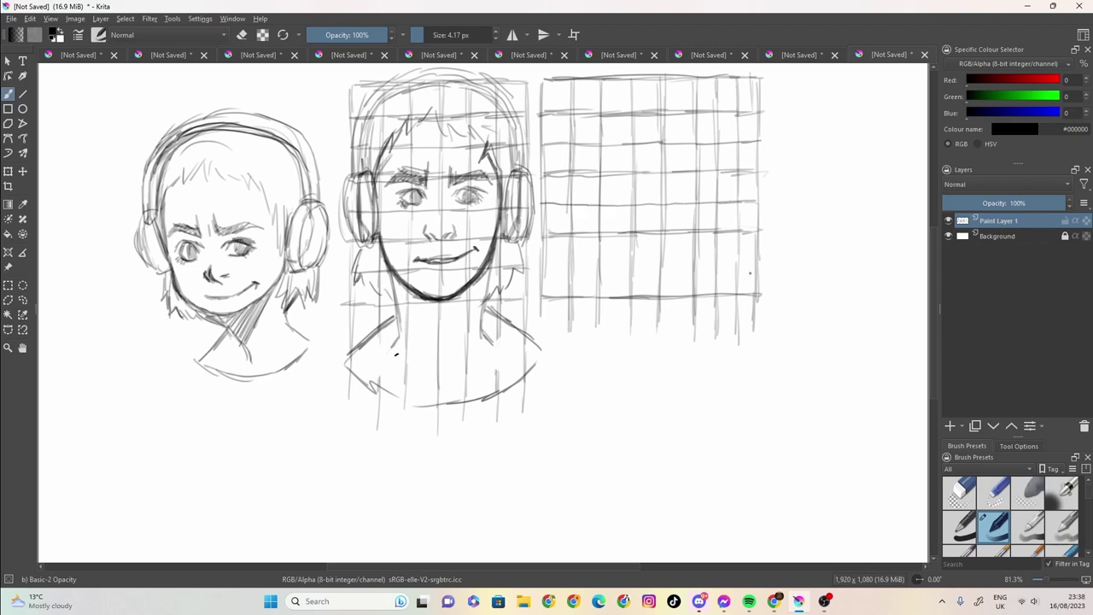
left_click_drag(759, 263, 528, 269)
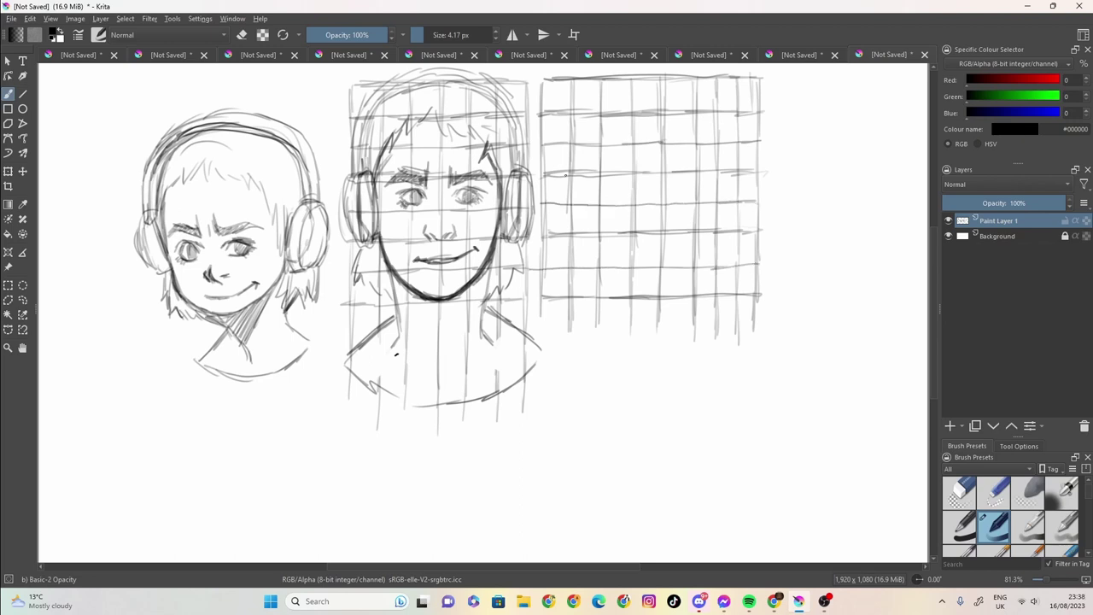
Step: Sketch a right-facing profile head on the new grid, outlining the skull, back of the neck, forehead and nose
mouse_move(651, 94)
left_mouse_down()
mouse_move(624, 80)
mouse_move(563, 100)
mouse_move(541, 171)
left_mouse_up()
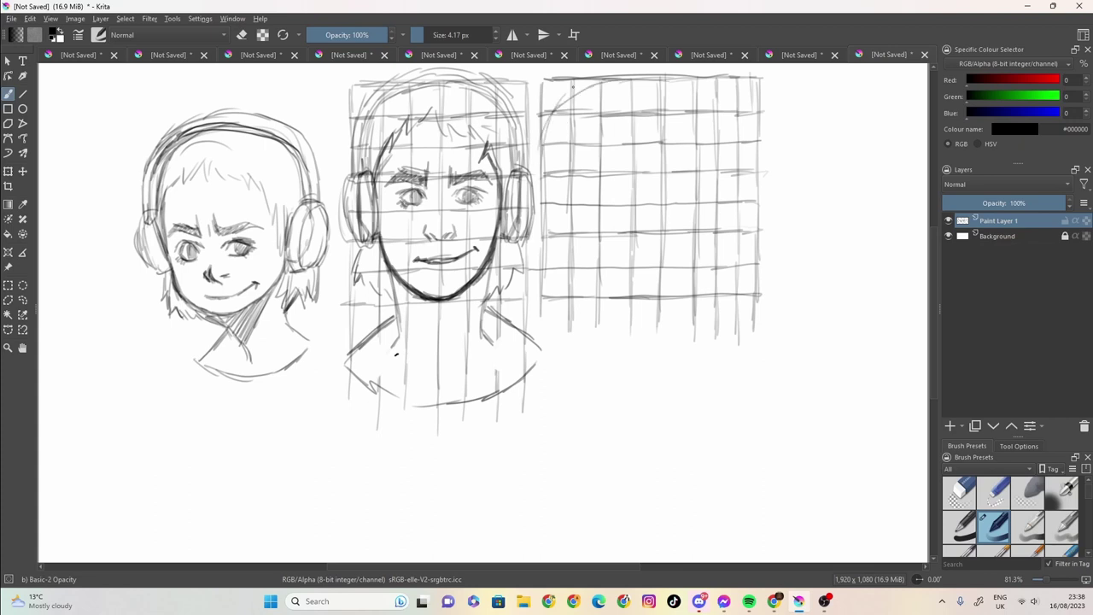
mouse_move(600, 80)
left_mouse_down()
mouse_move(555, 121)
mouse_move(542, 200)
mouse_move(554, 280)
mouse_move(535, 329)
left_mouse_up()
left_click_drag(549, 306, 555, 258)
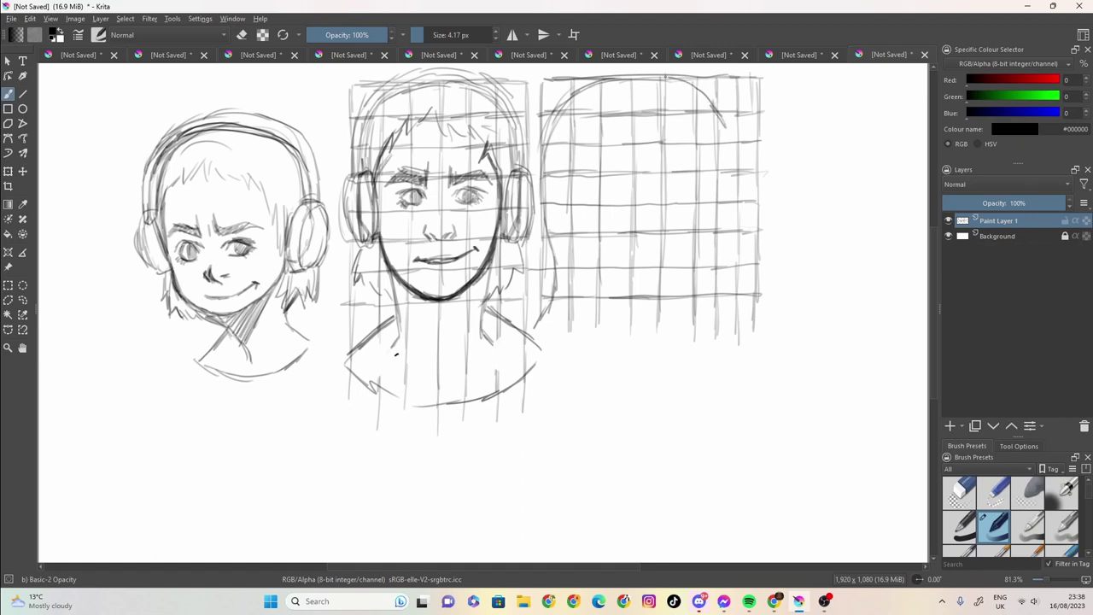
mouse_move(655, 75)
left_mouse_down()
mouse_move(695, 89)
mouse_move(729, 137)
mouse_move(736, 174)
left_mouse_up()
left_click_drag(726, 131, 748, 215)
mouse_move(734, 191)
left_mouse_down()
mouse_move(757, 225)
mouse_move(737, 232)
left_mouse_up()
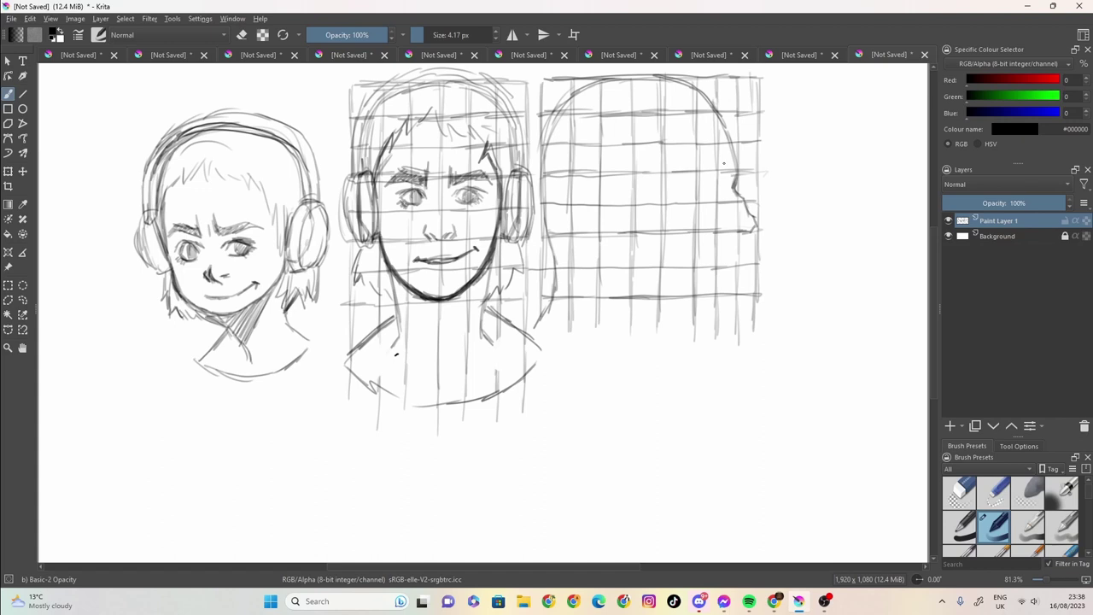
Step: Draw the profile head's eyebrow, eye, nostril, lips, chin and front of the neck
mouse_move(719, 157)
left_mouse_down()
mouse_move(732, 177)
mouse_move(730, 164)
mouse_move(693, 176)
mouse_move(727, 162)
left_mouse_up()
mouse_move(726, 224)
left_mouse_down()
mouse_move(747, 250)
mouse_move(710, 263)
mouse_move(734, 273)
mouse_move(732, 263)
mouse_move(727, 296)
mouse_move(681, 303)
mouse_move(677, 349)
mouse_move(693, 400)
left_mouse_up()
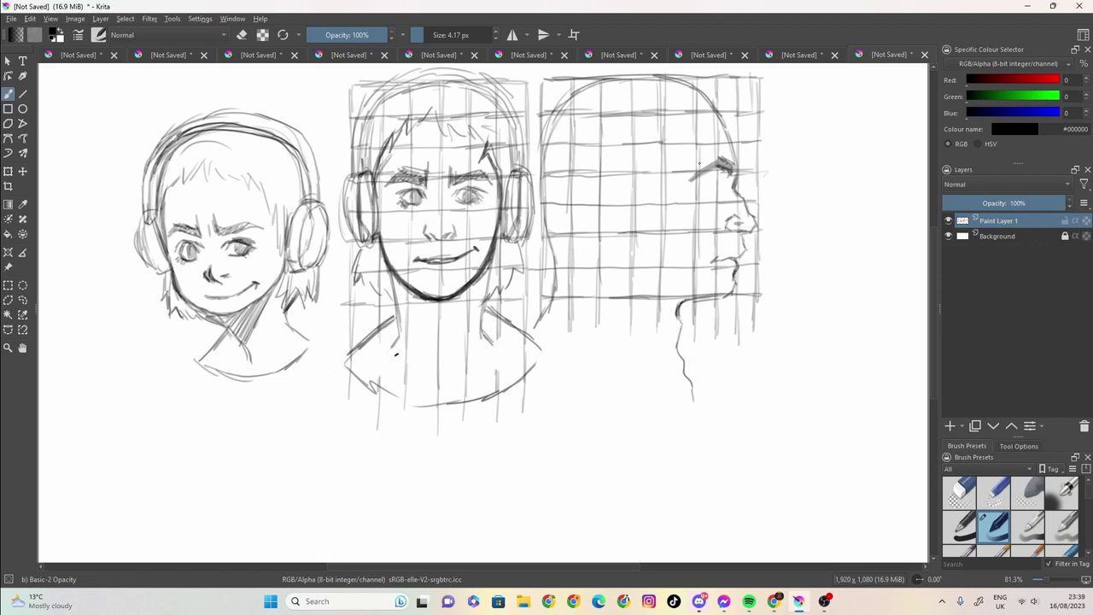
mouse_move(709, 179)
left_mouse_down()
mouse_move(697, 190)
mouse_move(724, 182)
mouse_move(707, 188)
mouse_move(716, 192)
left_mouse_up()
left_click_drag(741, 232, 741, 244)
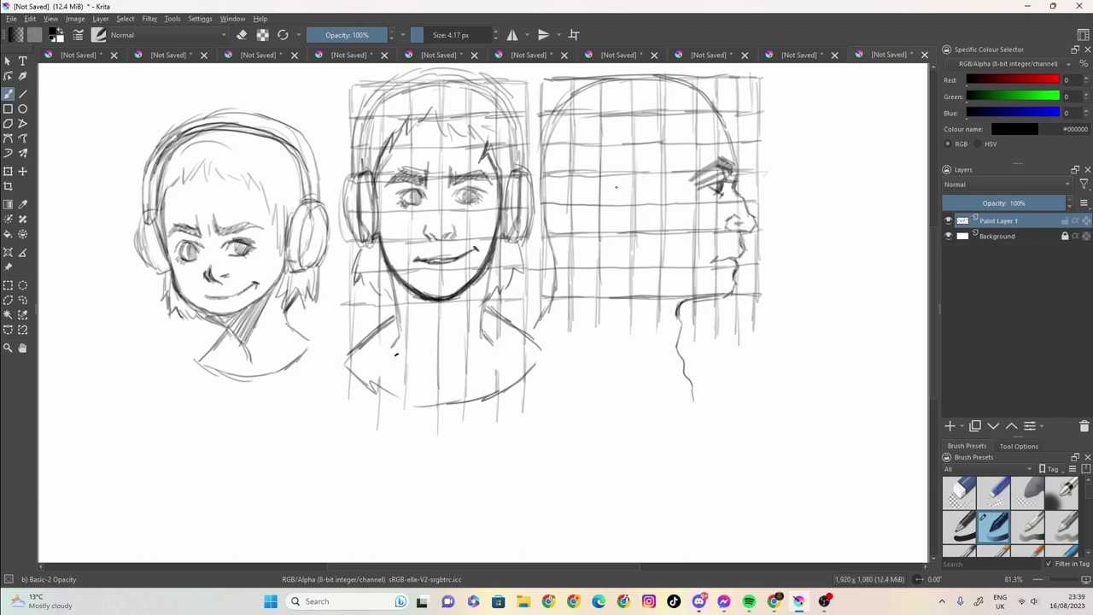
Step: Sketch the profile head's ear with its inner details between the brow and nose levels, and darken the eye
mouse_move(610, 176)
left_mouse_down()
mouse_move(630, 231)
mouse_move(613, 176)
mouse_move(605, 179)
mouse_move(619, 193)
mouse_move(632, 173)
mouse_move(592, 194)
left_mouse_up()
left_click_drag(731, 180, 710, 187)
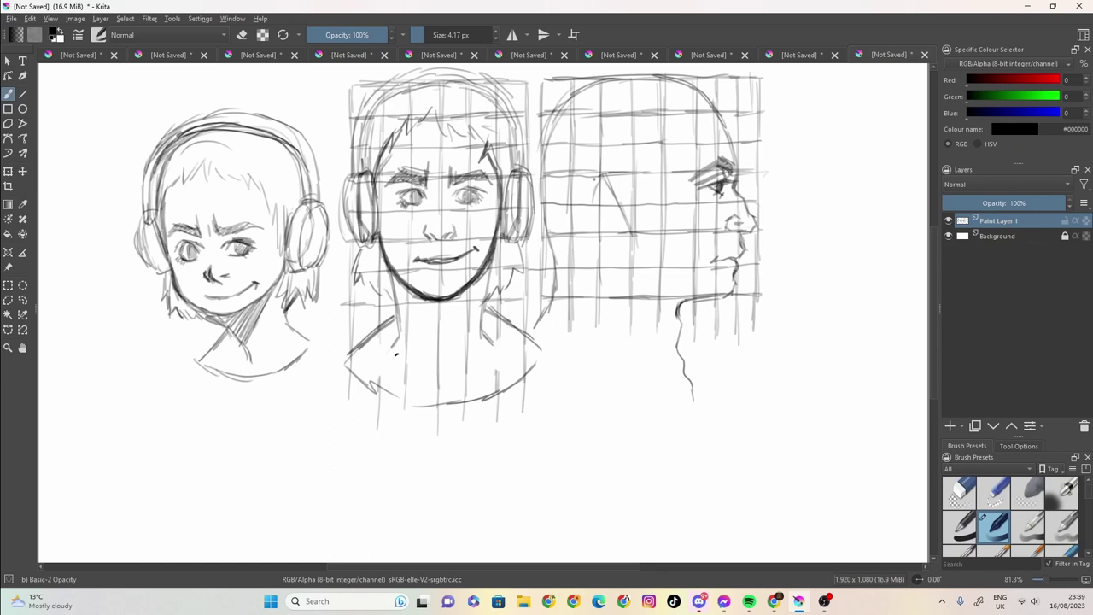
mouse_move(625, 174)
left_mouse_down()
mouse_move(603, 174)
mouse_move(589, 197)
mouse_move(593, 219)
mouse_move(630, 230)
mouse_move(594, 221)
left_mouse_up()
mouse_move(623, 176)
left_mouse_down()
mouse_move(634, 190)
mouse_move(601, 198)
mouse_move(622, 220)
mouse_move(621, 197)
mouse_move(615, 224)
left_mouse_up()
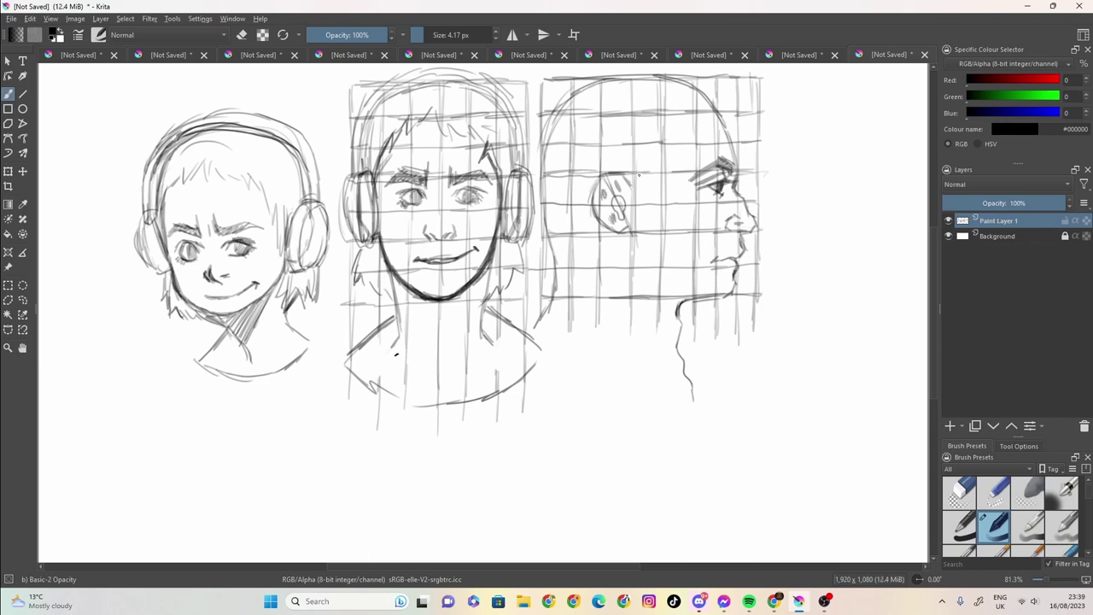
Step: Sketch the profile head's fringe, temple hairline and a pointed sideburn in front of the ear
mouse_move(639, 175)
left_mouse_down()
mouse_move(637, 189)
mouse_move(654, 195)
left_mouse_up()
mouse_move(719, 95)
left_mouse_down()
mouse_move(744, 126)
mouse_move(733, 144)
left_mouse_up()
mouse_move(726, 104)
left_mouse_down()
mouse_move(643, 70)
mouse_move(567, 106)
mouse_move(645, 97)
mouse_move(631, 111)
mouse_move(674, 104)
left_mouse_up()
mouse_move(645, 125)
left_mouse_down()
mouse_move(675, 107)
mouse_move(679, 122)
mouse_move(705, 126)
mouse_move(674, 133)
left_mouse_up()
left_click(708, 139, "ctrl")
left_click_drag(693, 129, 667, 148)
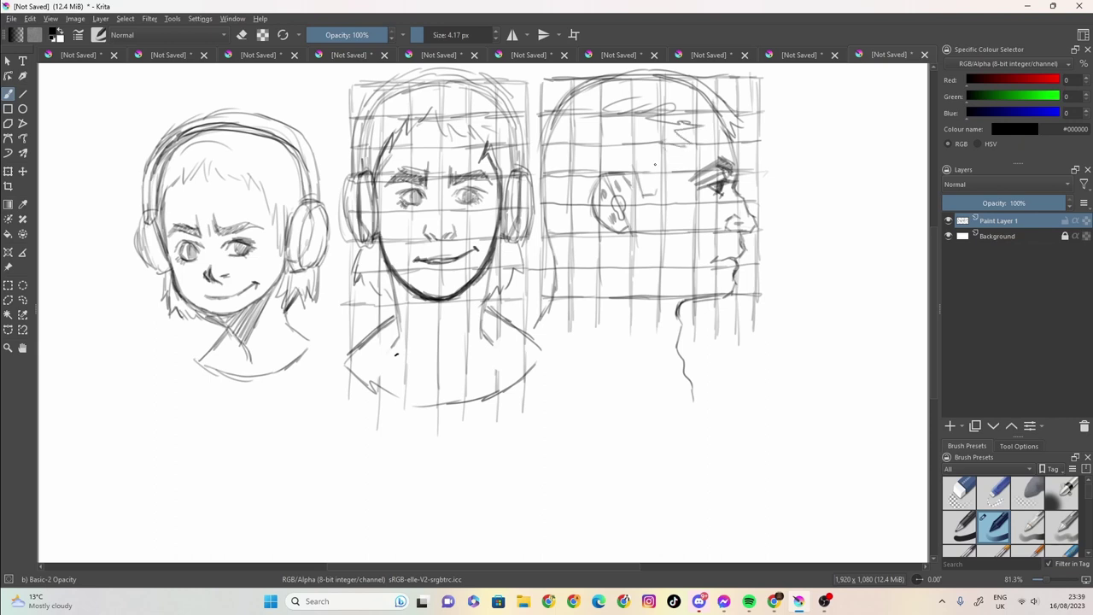
mouse_move(675, 143)
left_mouse_down()
mouse_move(649, 208)
mouse_move(641, 198)
mouse_move(647, 210)
left_mouse_up()
mouse_move(659, 176)
left_mouse_down()
mouse_move(638, 210)
mouse_move(631, 172)
left_mouse_up()
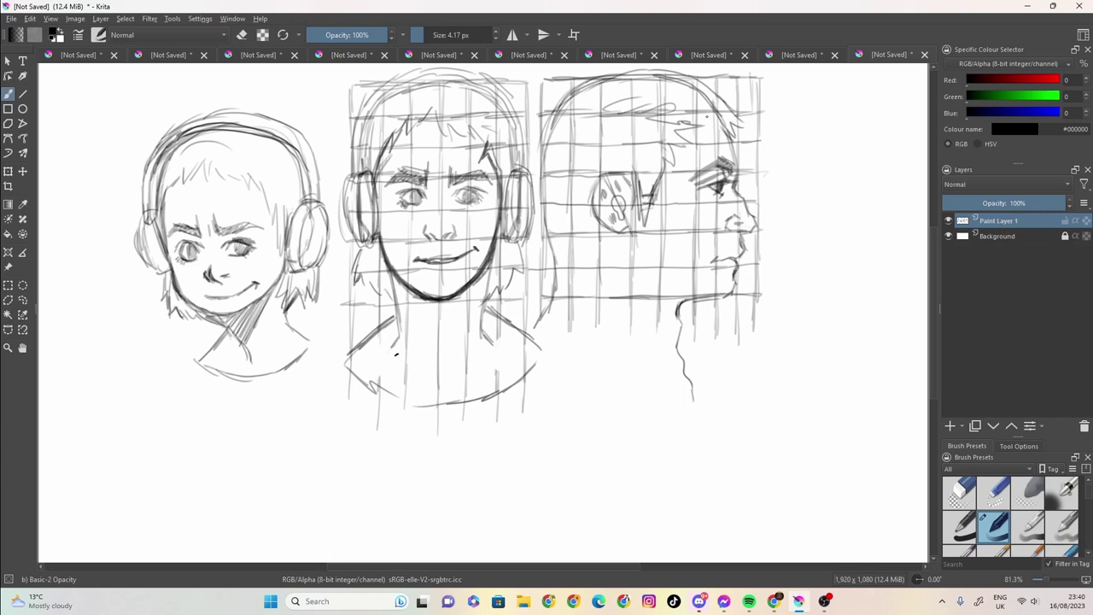
Step: Add fringe strokes to the profile head, sketch jaw and cheek lines below the ear, and darken the eyebrow
mouse_move(715, 106)
left_mouse_down()
mouse_move(702, 128)
mouse_move(685, 126)
left_mouse_up()
mouse_move(629, 229)
left_mouse_down()
mouse_move(635, 262)
mouse_move(683, 286)
left_mouse_up()
left_click_drag(595, 252, 561, 281)
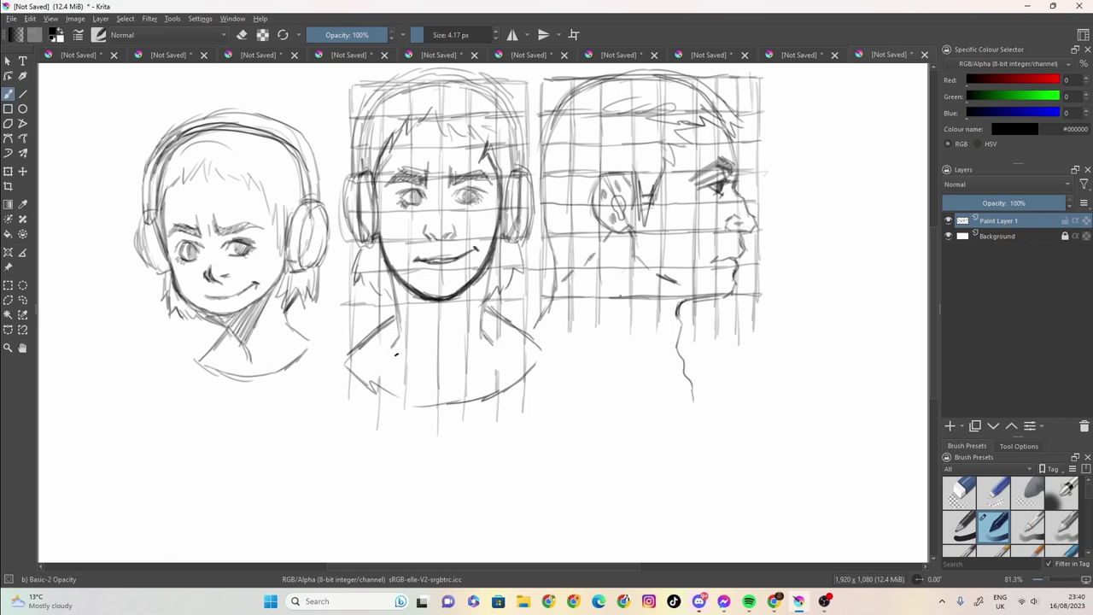
mouse_move(634, 273)
left_mouse_down()
mouse_move(663, 309)
mouse_move(675, 299)
mouse_move(666, 295)
left_mouse_up()
left_click_drag(719, 159, 699, 176)
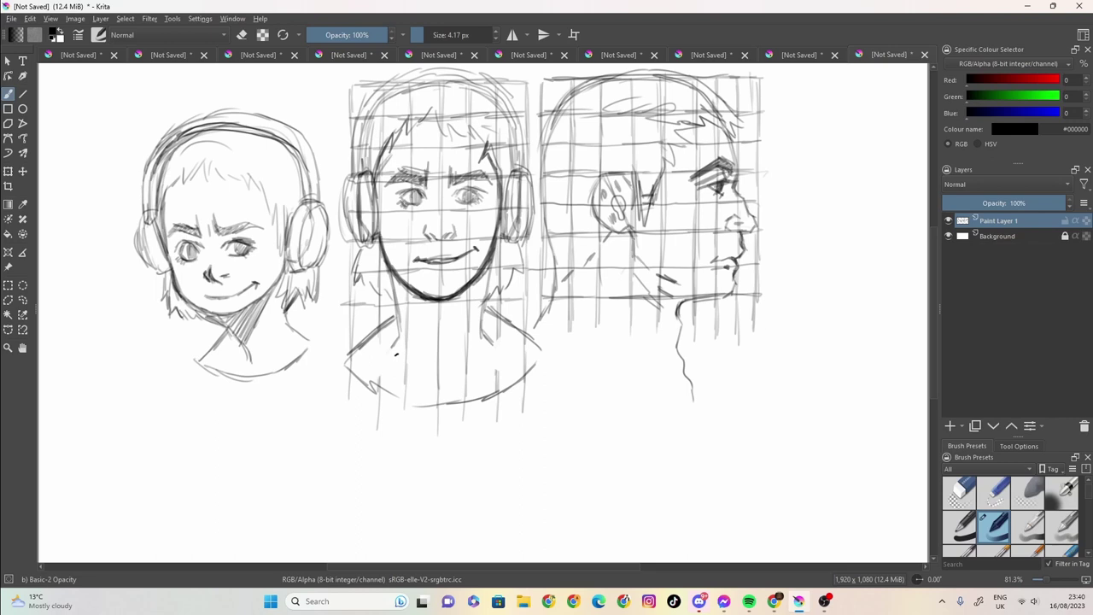
Step: Erase the profile head's nose outline with the brush in eraser mode at 12.30 px
left_click(242, 34)
left_click(435, 35)
mouse_move(751, 222)
left_mouse_down()
mouse_move(736, 193)
mouse_move(749, 234)
left_mouse_up()
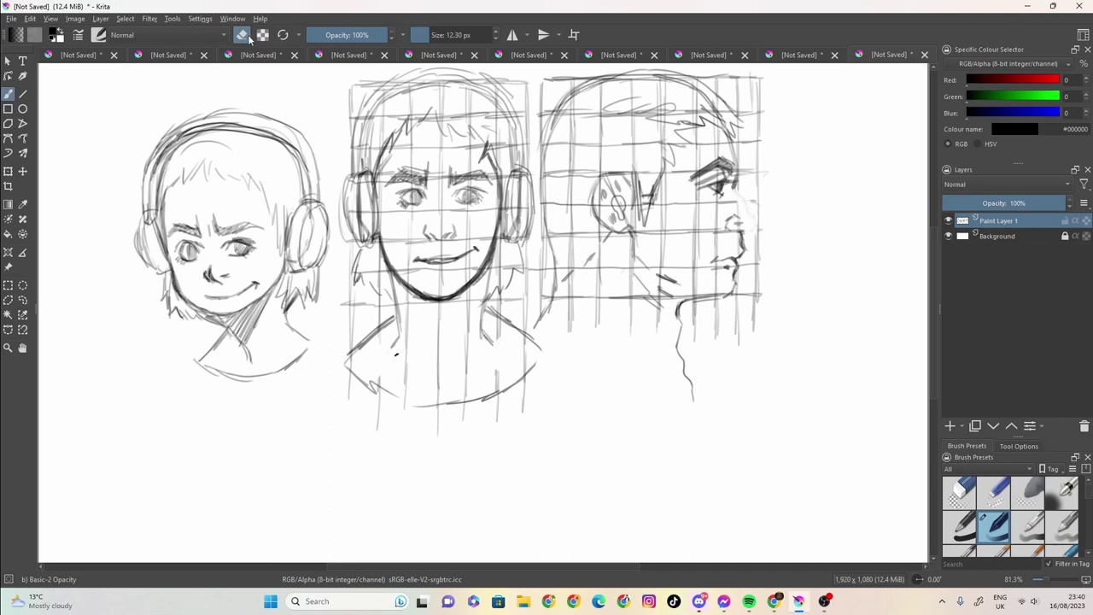
Step: Redraw the profile head's nose bridge and tip with a darker line using the 4.17 px brush
left_click(250, 40)
left_click(423, 37)
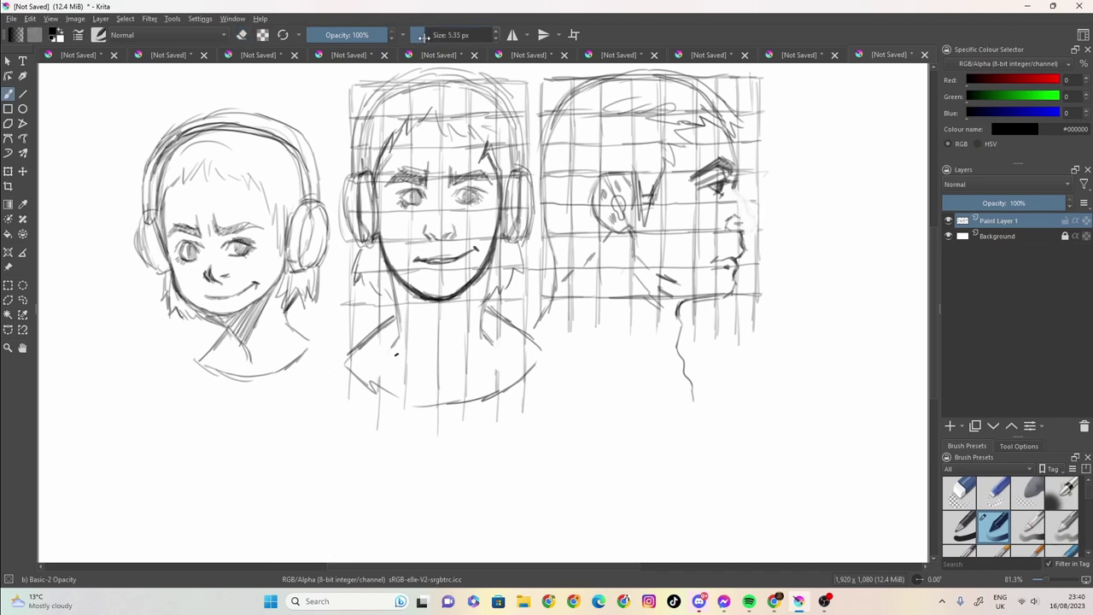
left_click_drag(423, 37, 420, 37)
mouse_move(734, 189)
left_mouse_down()
mouse_move(757, 222)
mouse_move(742, 233)
mouse_move(754, 231)
left_mouse_up()
left_click_drag(739, 193, 755, 231)
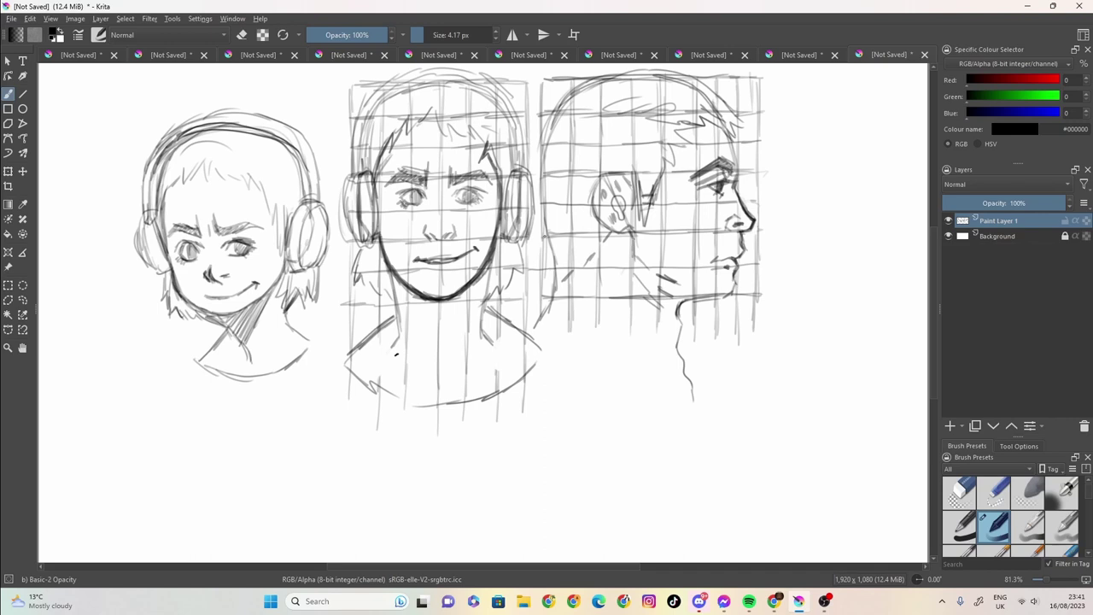
Step: Sketch the profile head's hair behind the ear, with jagged ends at the nape, and extend the back-of-head outline
mouse_move(544, 235)
left_mouse_down()
mouse_move(536, 292)
mouse_move(563, 297)
mouse_move(571, 284)
left_mouse_up()
left_click_drag(612, 232, 597, 294)
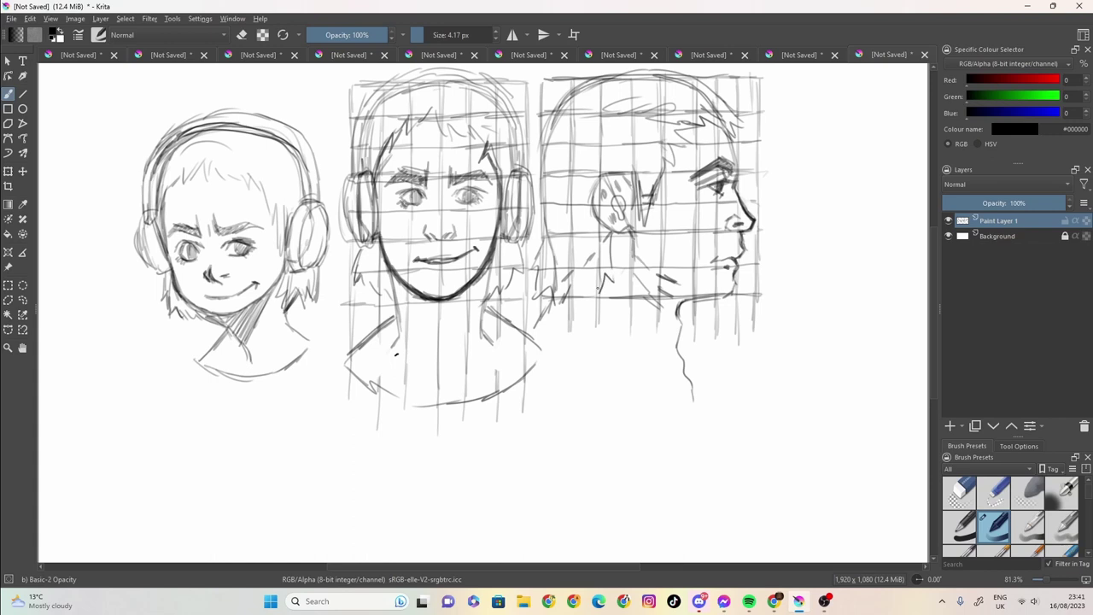
mouse_move(610, 237)
left_mouse_down()
mouse_move(609, 314)
mouse_move(578, 311)
mouse_move(558, 288)
mouse_move(543, 309)
mouse_move(537, 157)
mouse_move(549, 113)
mouse_move(574, 86)
left_mouse_up()
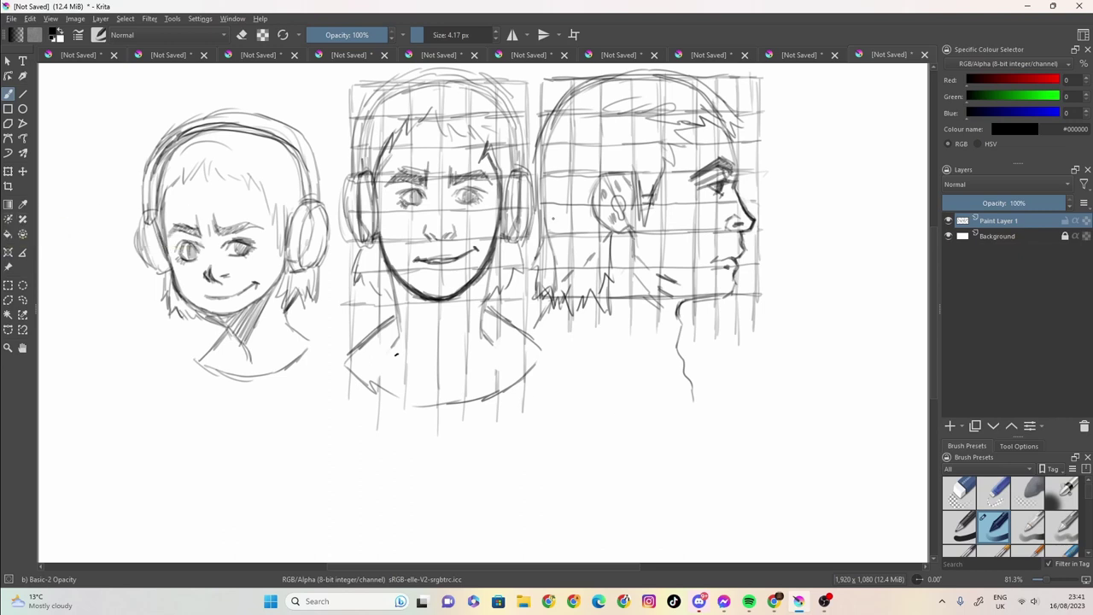
Step: Close the head sketch document, saving it as a Krita document named "headset dude"
left_click(924, 55)
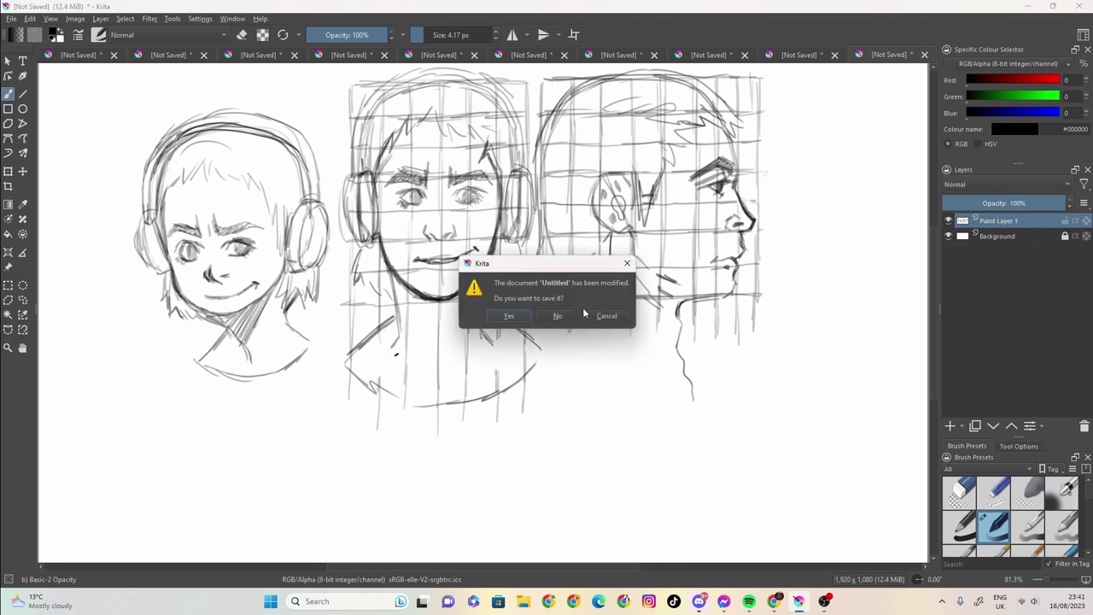
left_click(508, 315)
type("head")
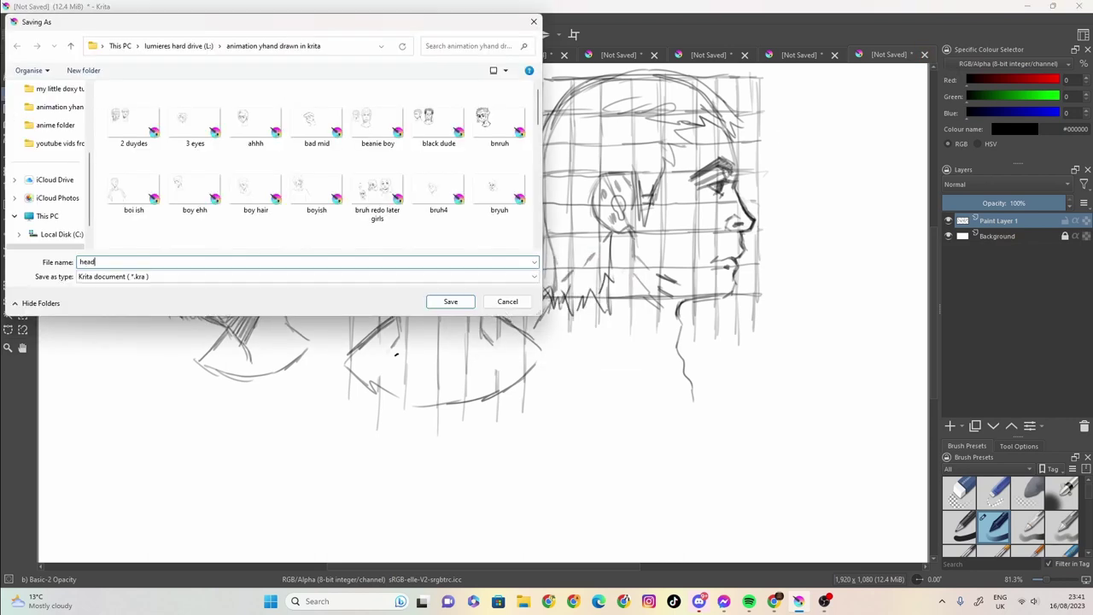
type("set dude")
key("Return")
Step: Quit Krita without saving the remaining modified document, and switch to the browser's YouTube video
left_click(1080, 6)
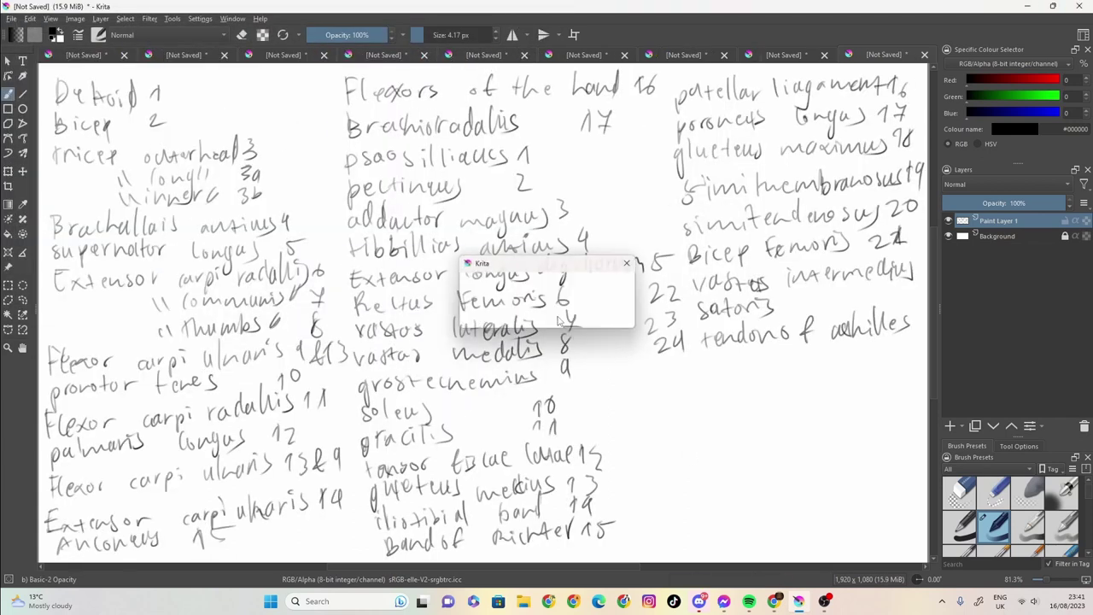
left_click(557, 315)
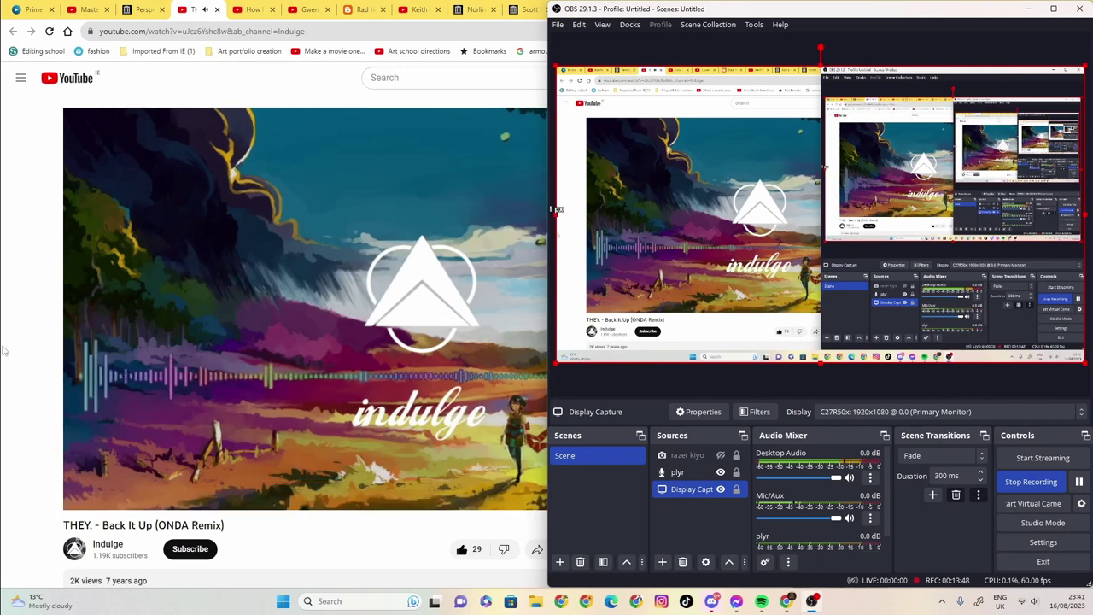
left_click(540, 321)
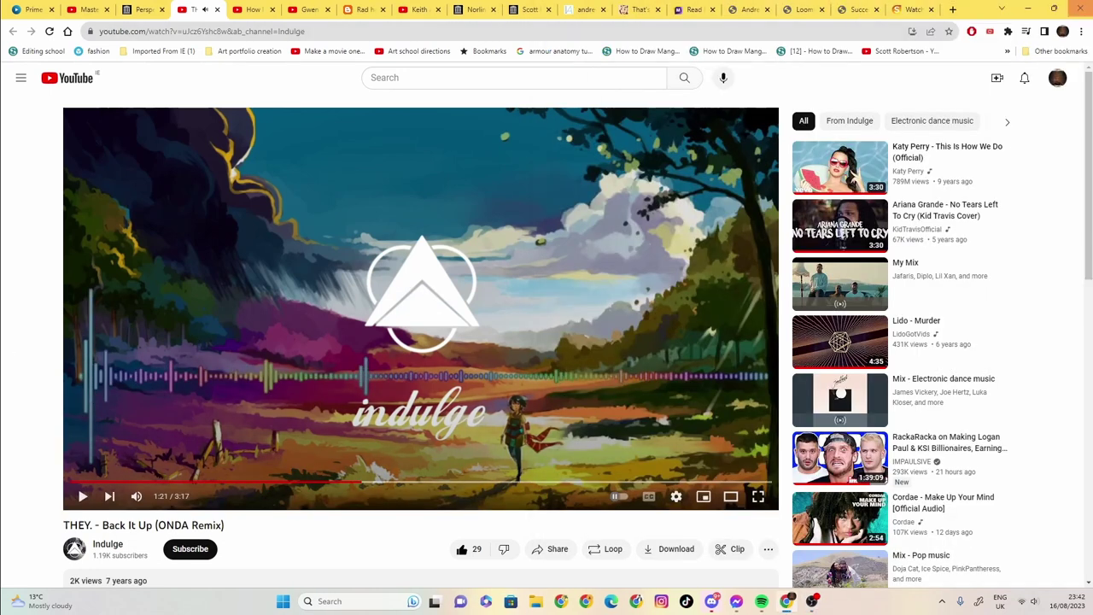